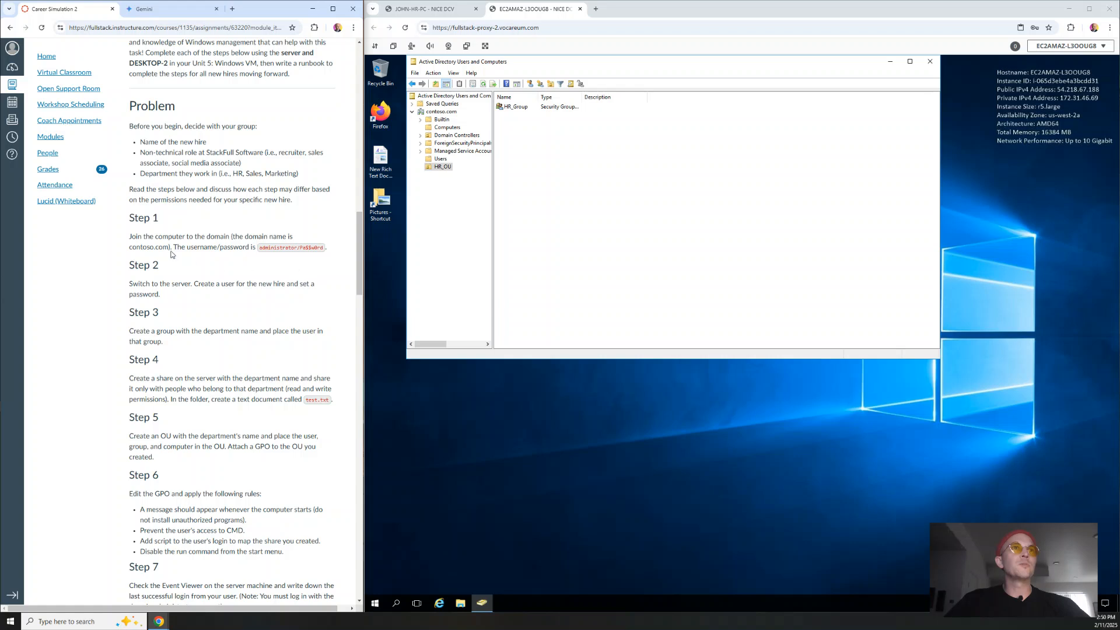
# Read through the Step 2 to Step 5 assignment instructions, highlighting key sentences.
pyautogui.moveTo(129, 284); pyautogui.dragTo(206, 296)
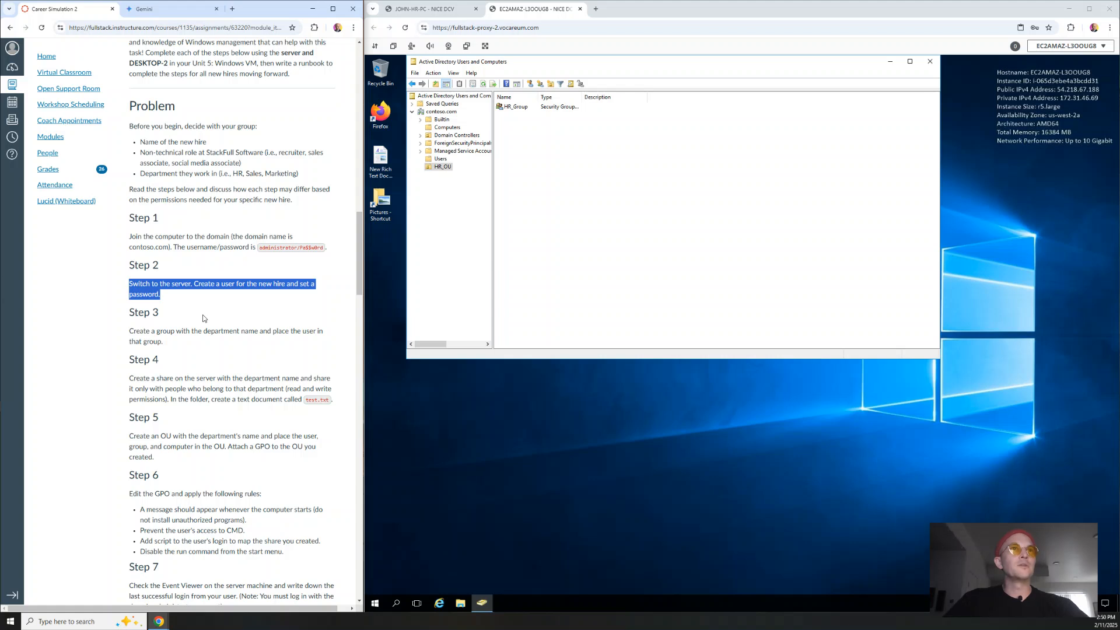
pyautogui.click(166, 345)
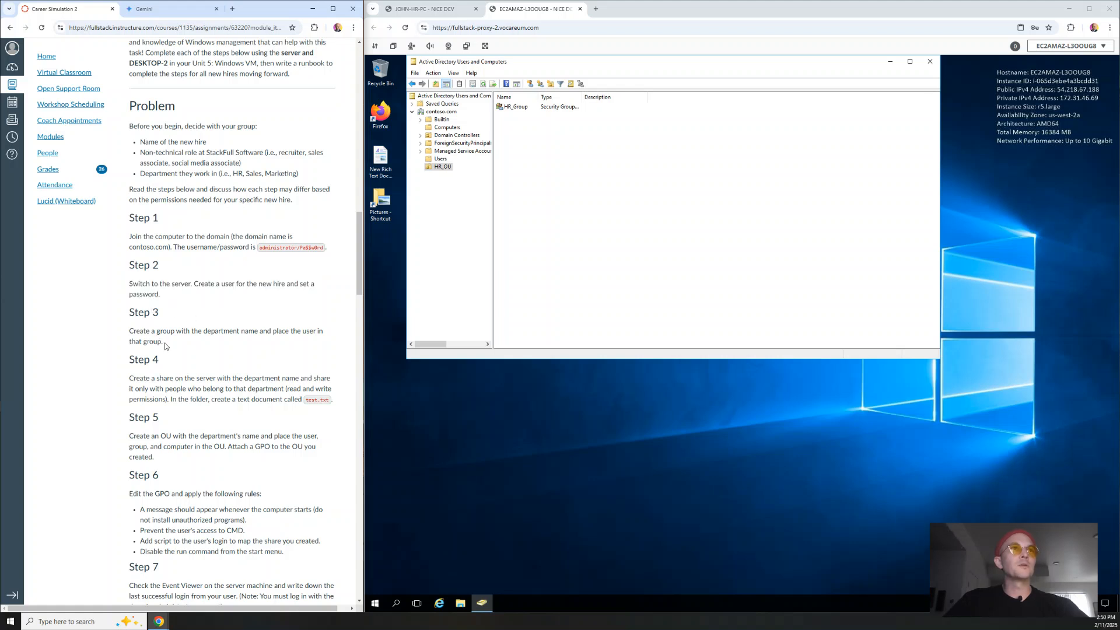
pyautogui.moveTo(166, 344); pyautogui.dragTo(124, 335)
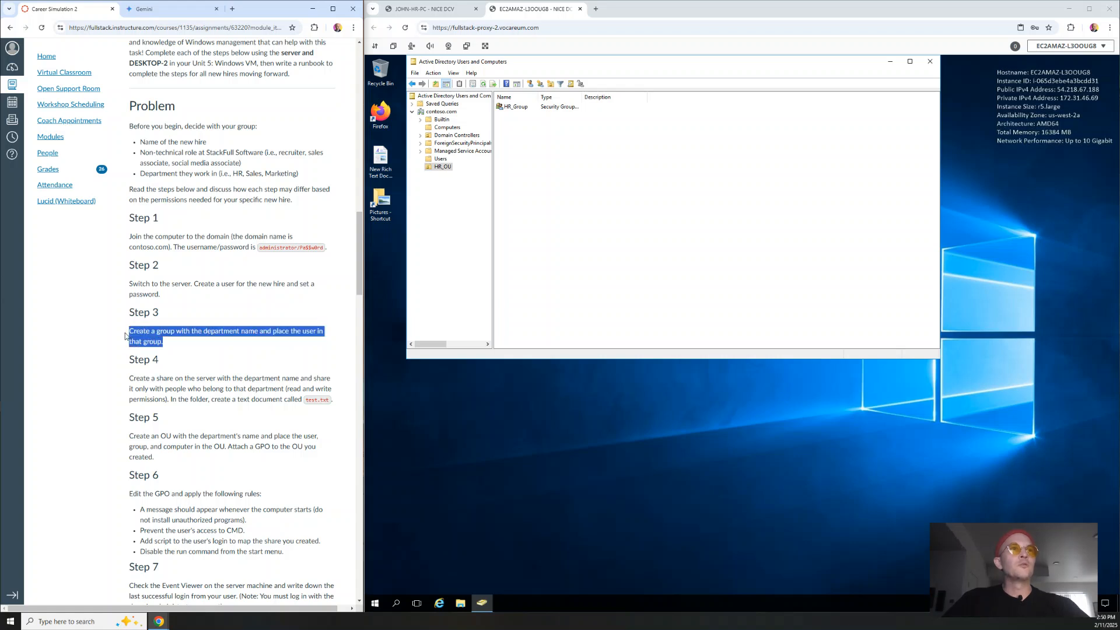
pyautogui.click(161, 333)
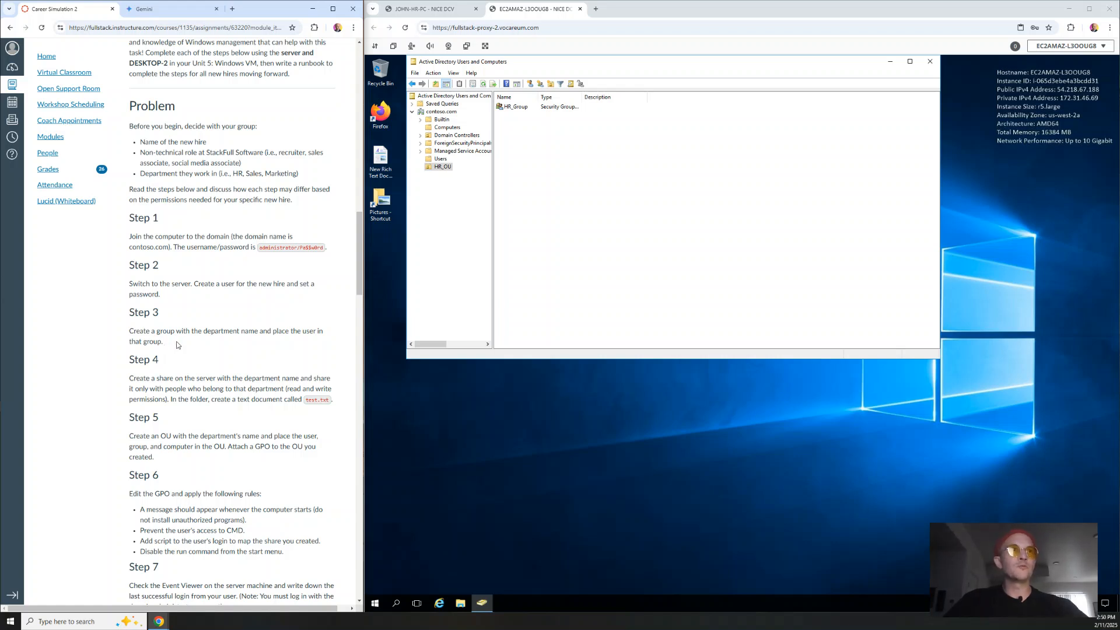
pyautogui.scroll(-1, 210, 373)
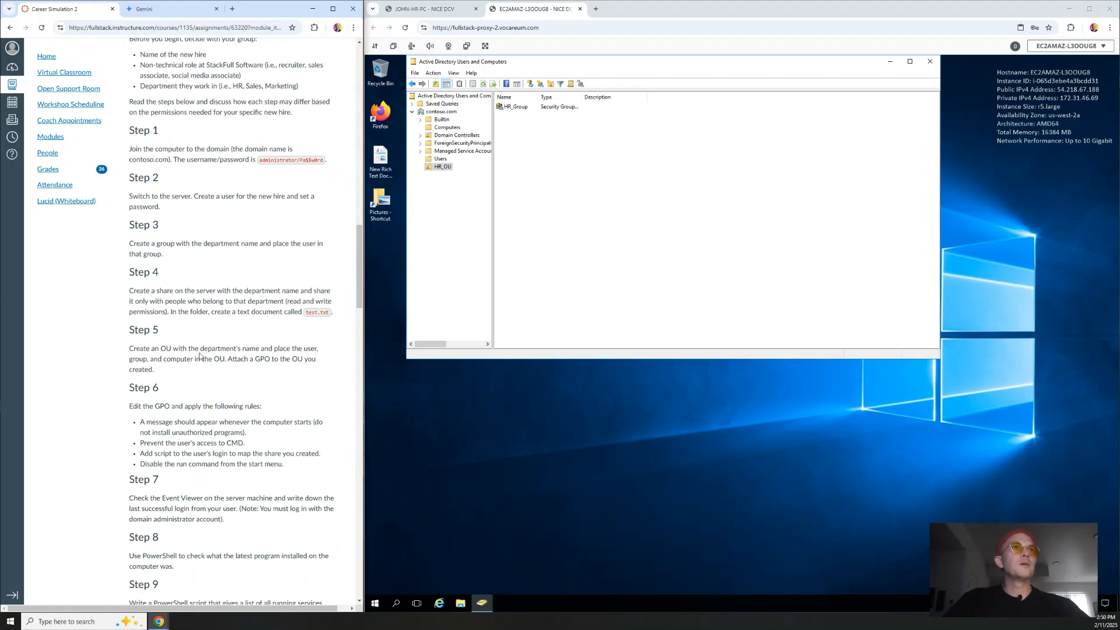
pyautogui.scroll(-1, 200, 355)
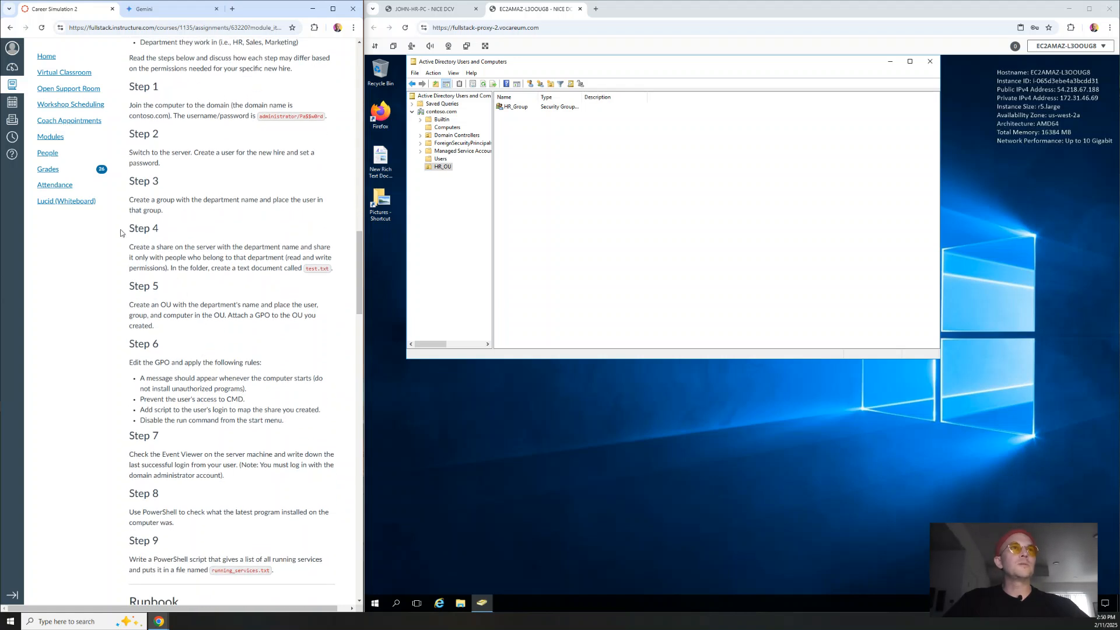
pyautogui.moveTo(124, 232); pyautogui.dragTo(163, 252)
pyautogui.moveTo(186, 325); pyautogui.dragTo(232, 315)
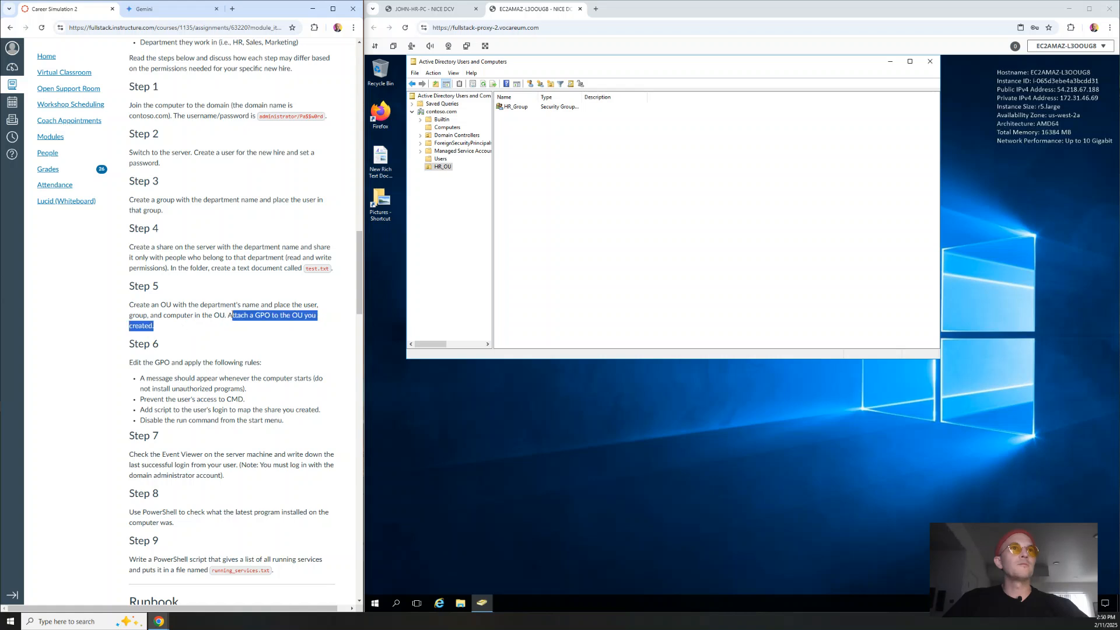
pyautogui.click(159, 255)
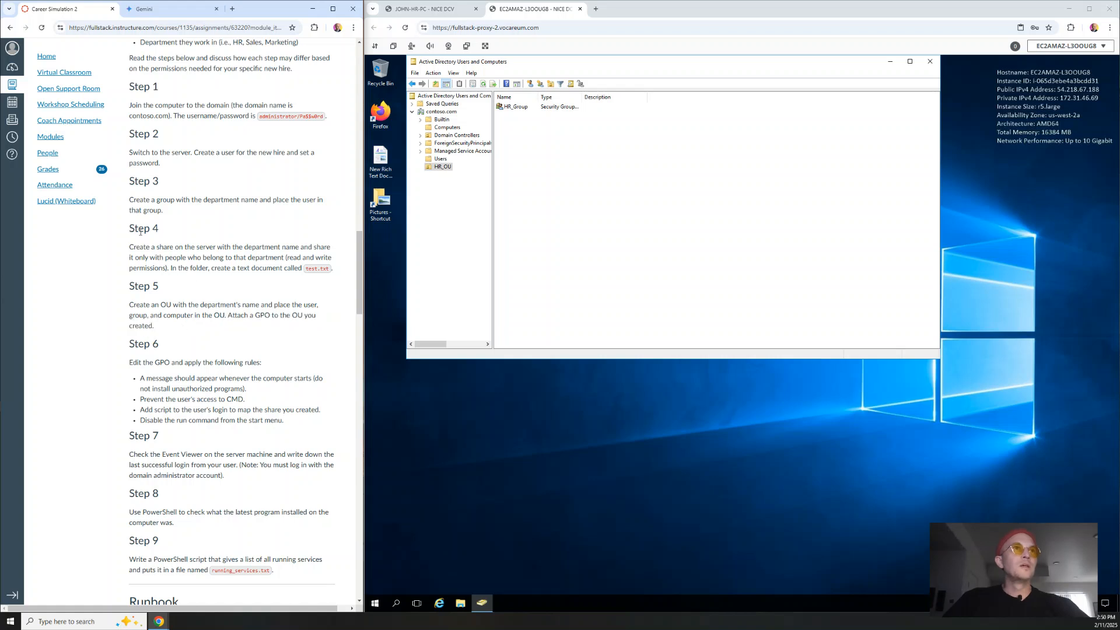
pyautogui.tripleClick(140, 232)
pyautogui.click(142, 232)
# On Local Disk (C:), create a new folder named HR_Shared_Folder and open it.
pyautogui.click(578, 543)
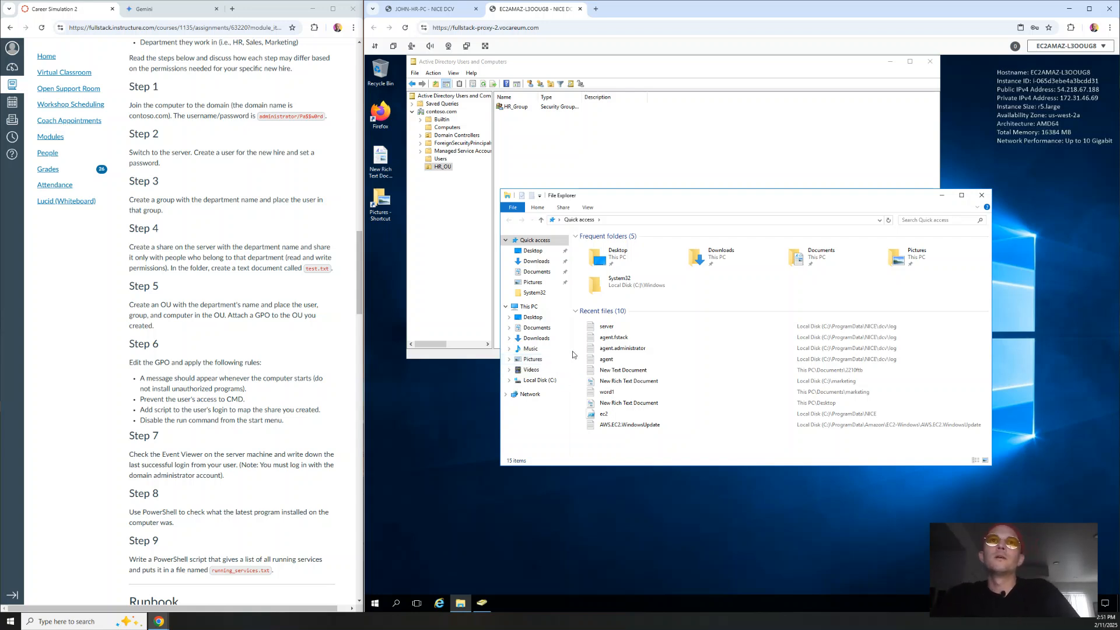
pyautogui.click(539, 380)
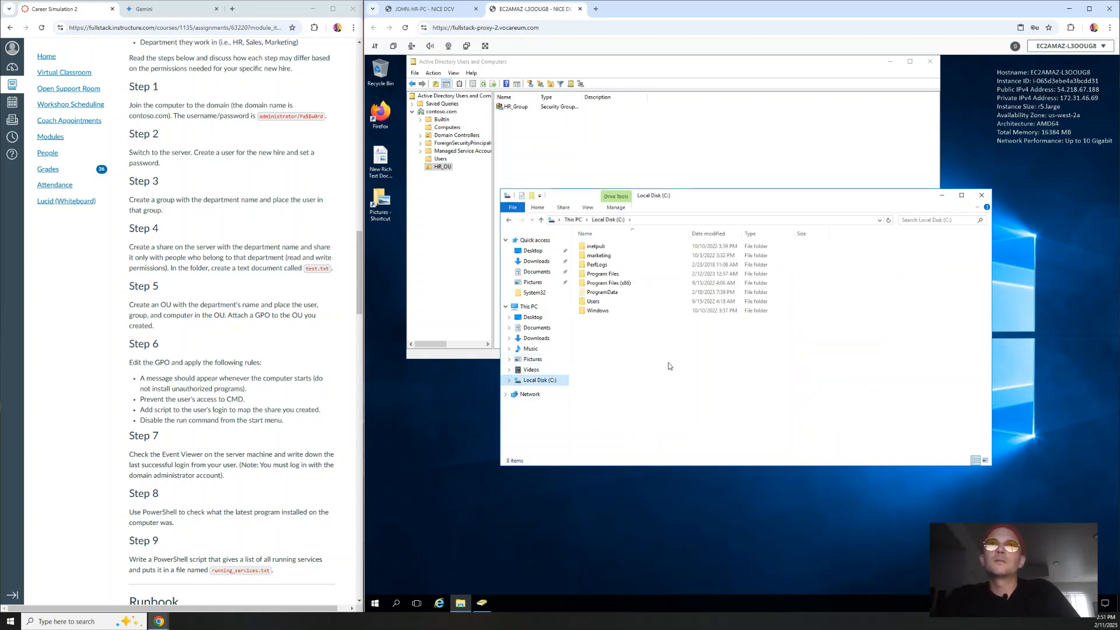
pyautogui.rightClick(617, 336)
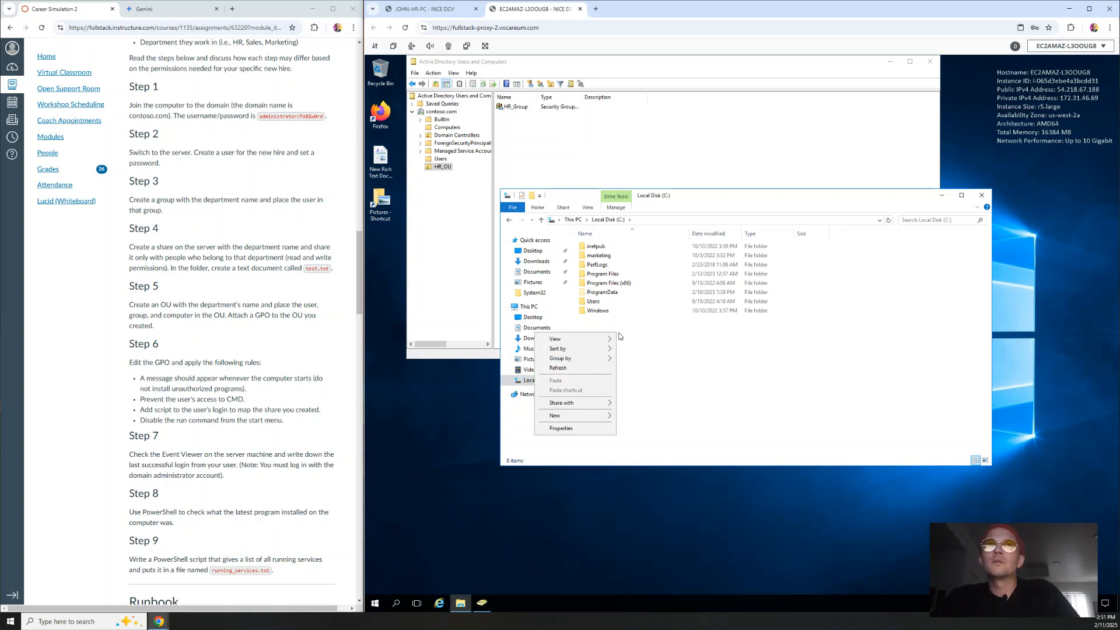
pyautogui.moveTo(589, 417)
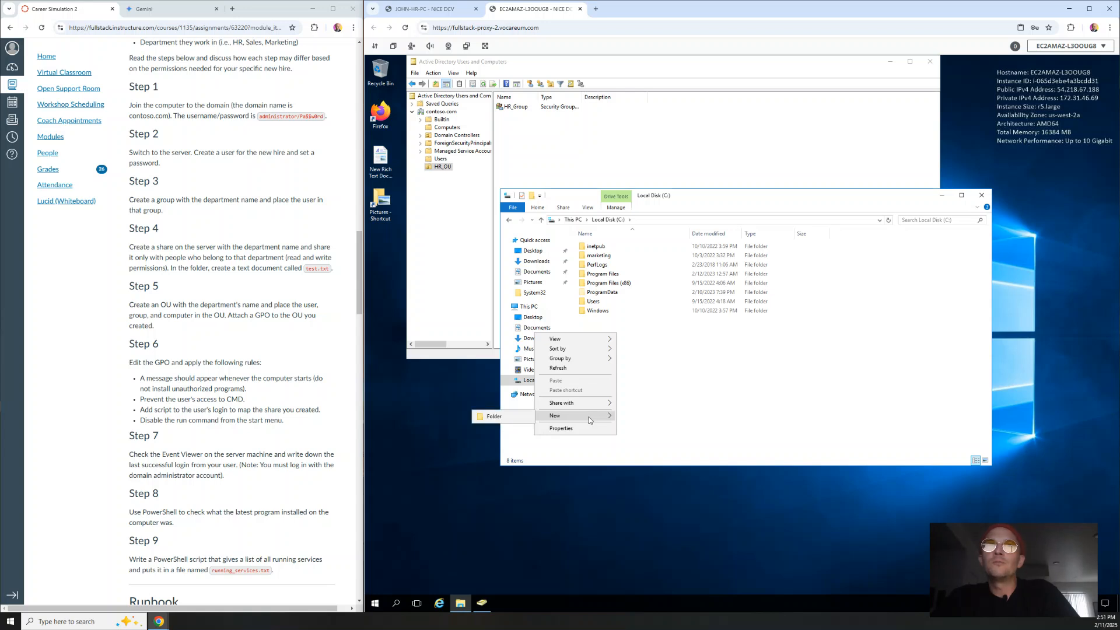
pyautogui.click(520, 418)
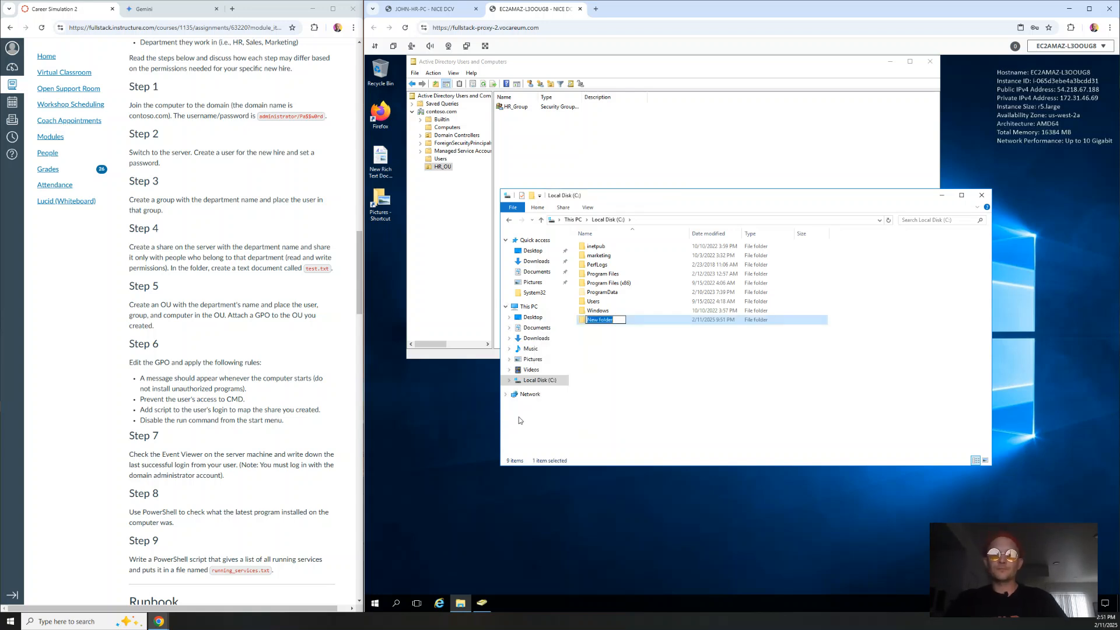
pyautogui.write('HR_Sha')
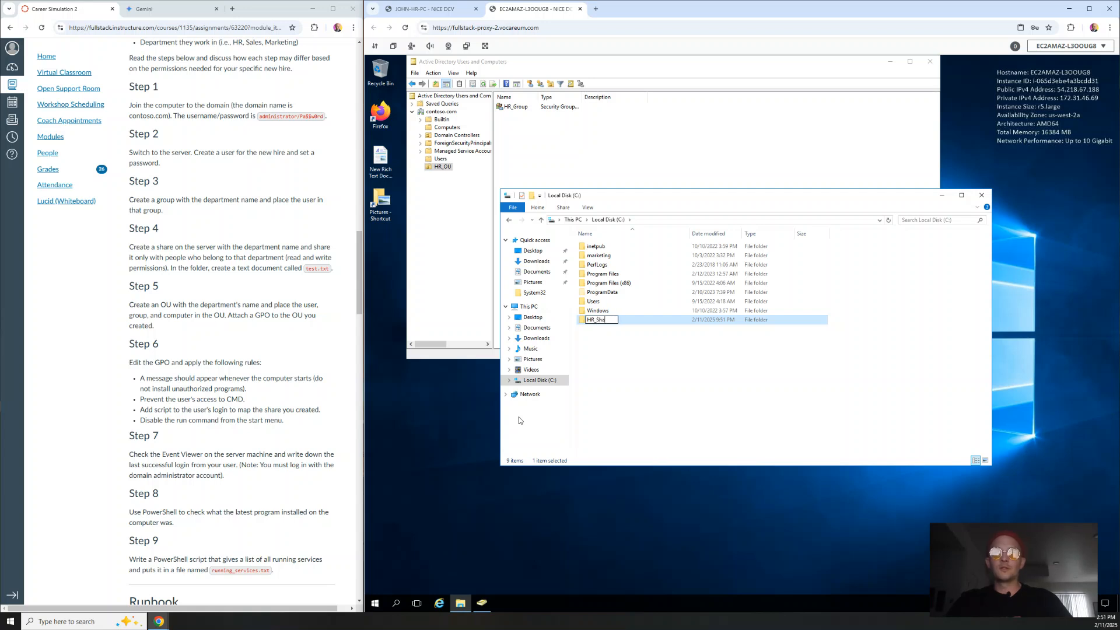
pyautogui.write('red-Folder')
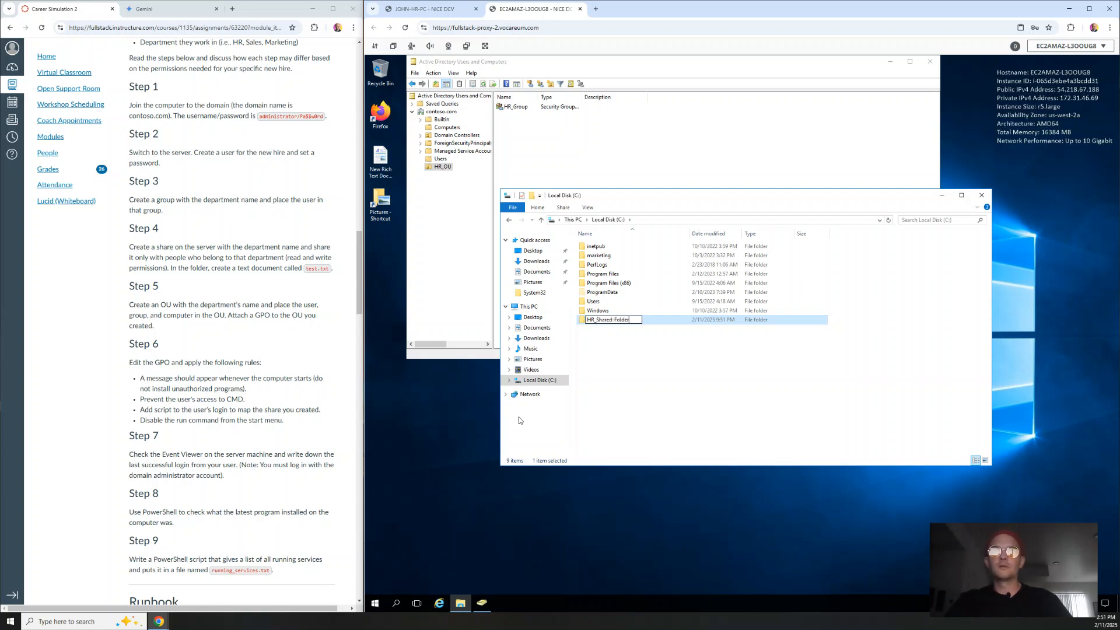
pyautogui.press('BackSpace')
pyautogui.press('BackSpace')
pyautogui.press('BackSpace')
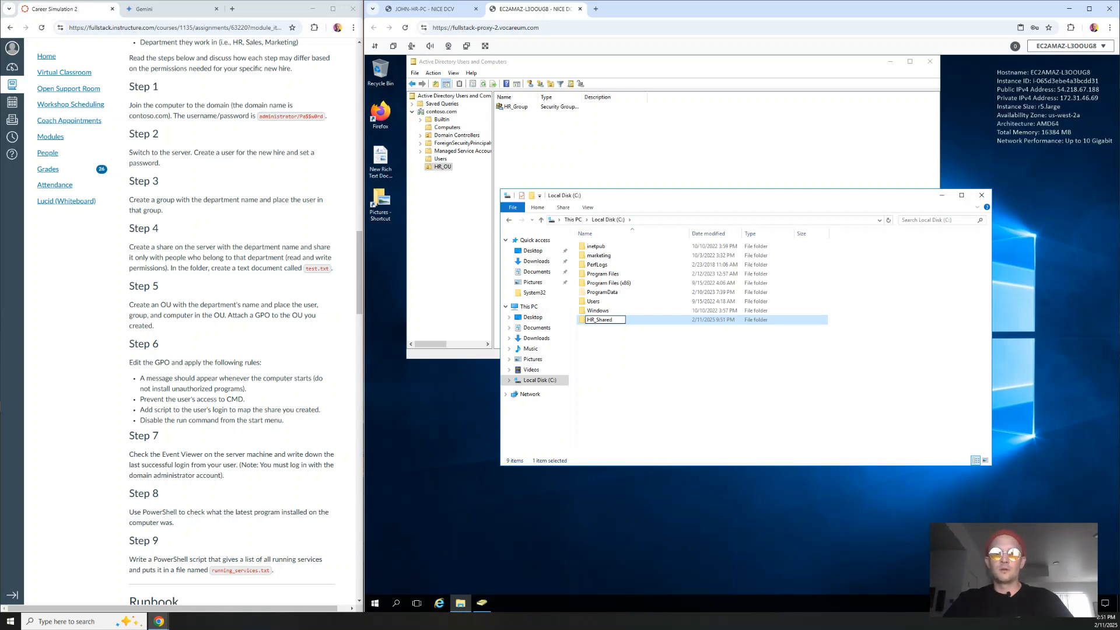
pyautogui.write('_Folder')
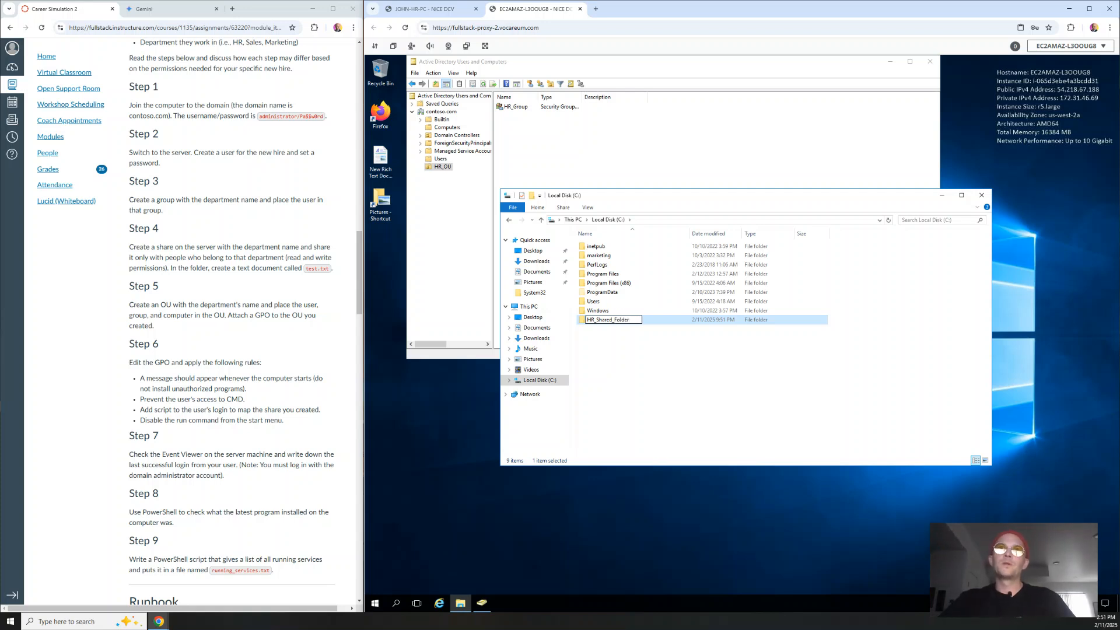
pyautogui.click(574, 402)
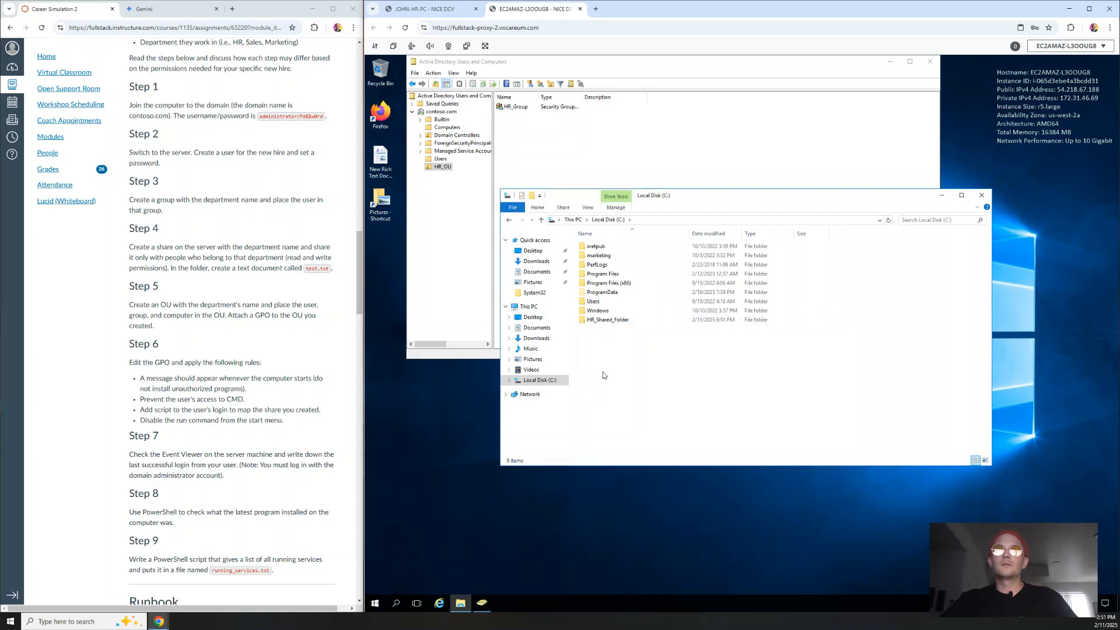
pyautogui.doubleClick(607, 319)
# Create a new empty text document named test inside HR_Shared_Folder.
pyautogui.rightClick(660, 278)
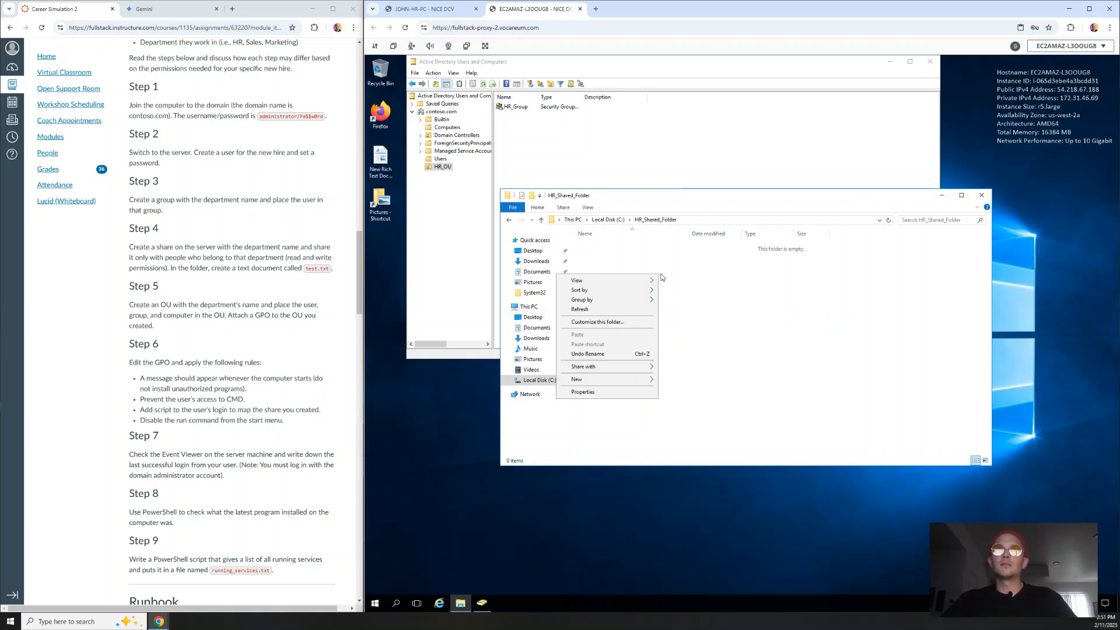
pyautogui.moveTo(611, 385)
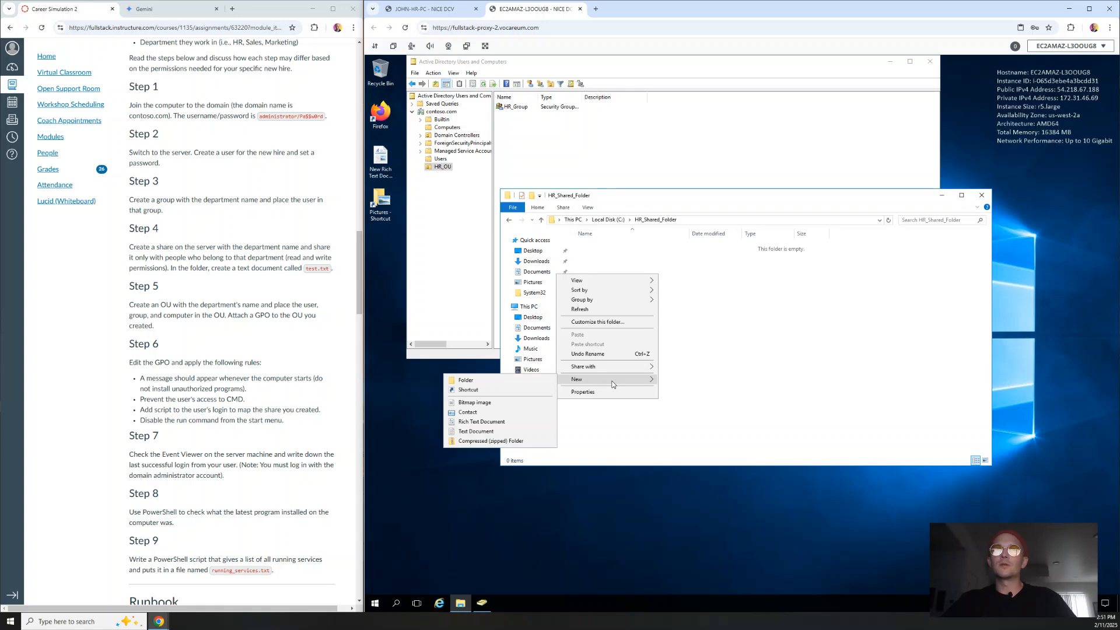
pyautogui.click(518, 431)
pyautogui.write('test.tx')
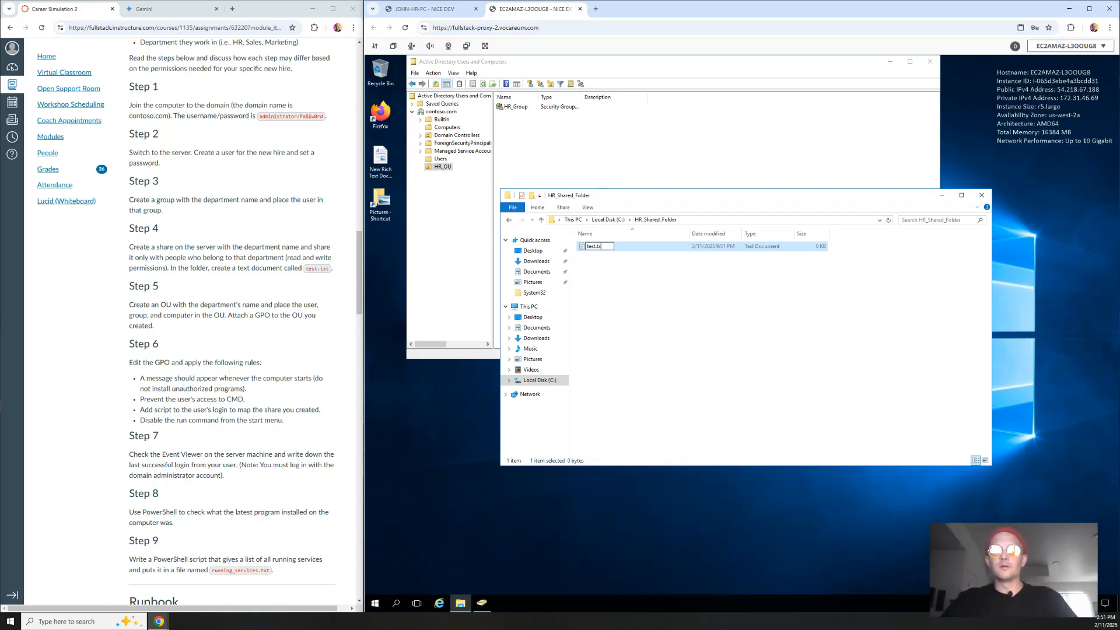
pyautogui.press('BackSpace')
pyautogui.press('BackSpace')
pyautogui.press('BackSpace')
pyautogui.press('BackSpace')
pyautogui.press('Return')
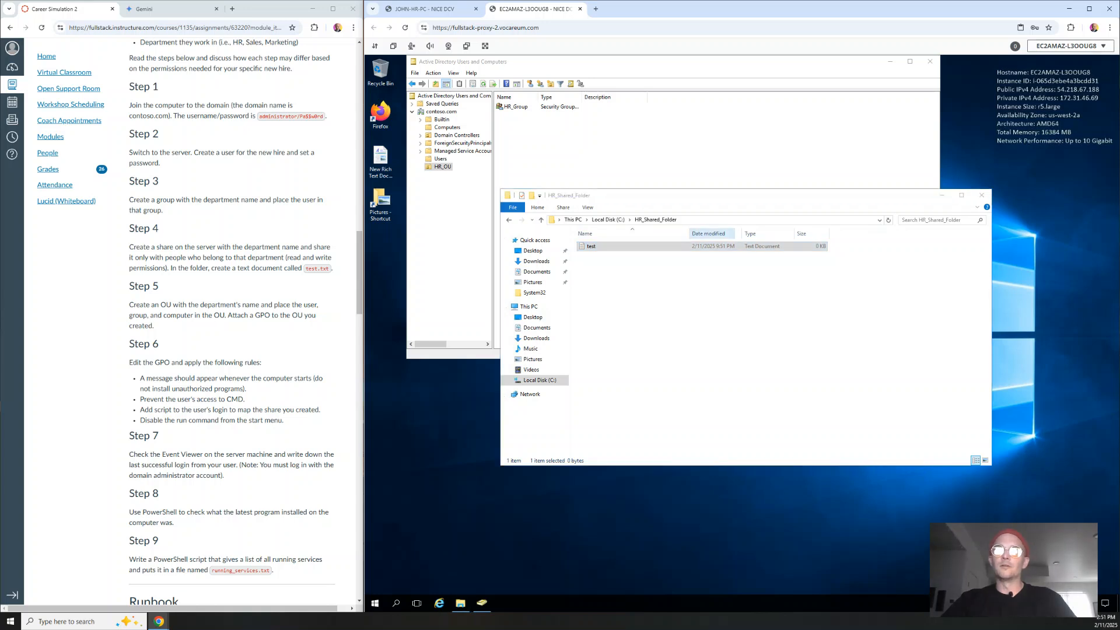
# Check the test file's properties, then go back to Local Disk (C:).
pyautogui.rightClick(625, 248)
pyautogui.click(602, 381)
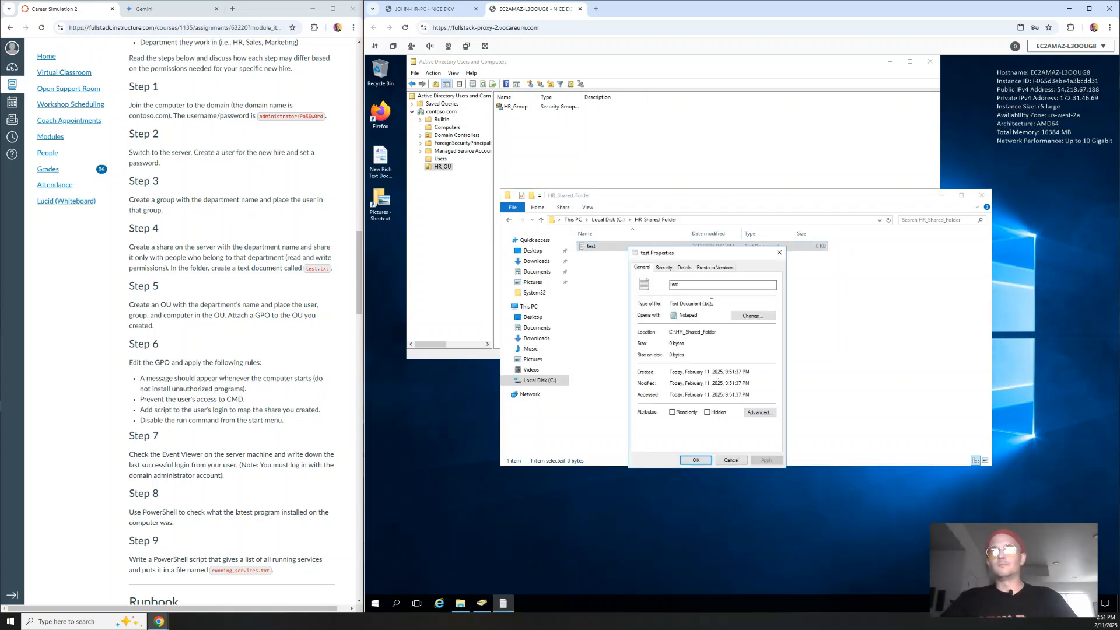
pyautogui.click(780, 256)
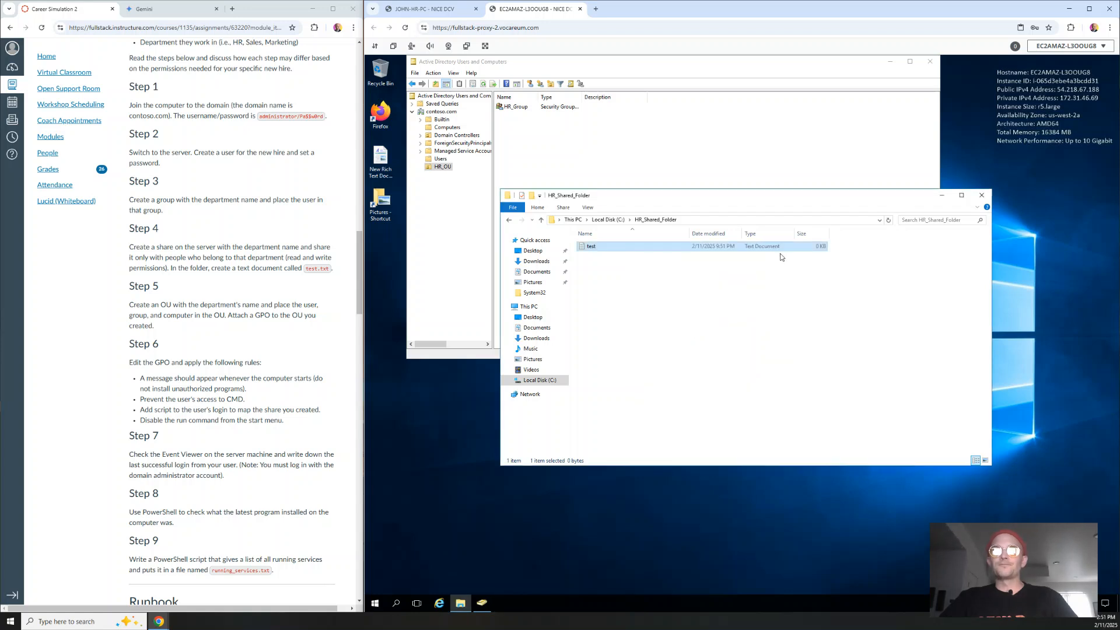
pyautogui.click(758, 315)
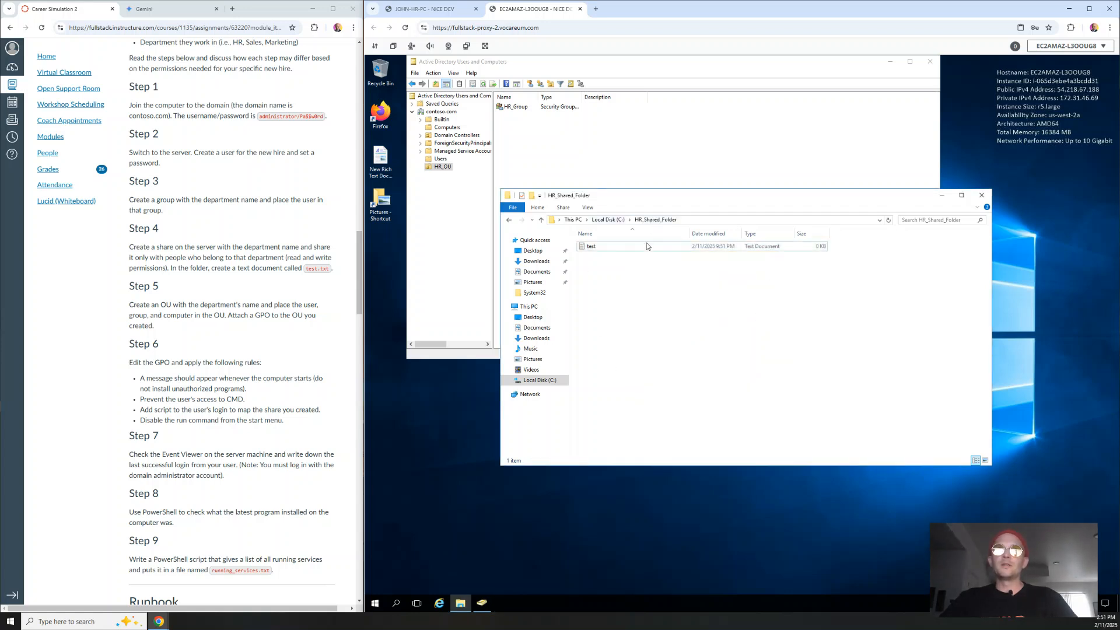
pyautogui.click(539, 379)
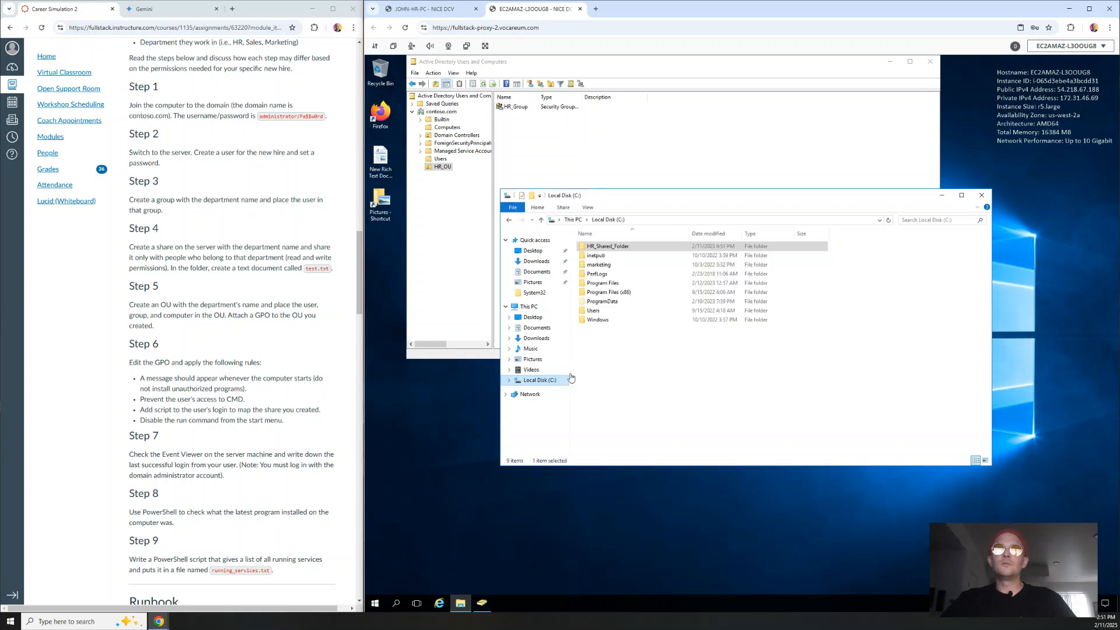
# Share HR_Shared_Folder with specific people, finding HR_Group via Check Names and adding it.
pyautogui.rightClick(599, 249)
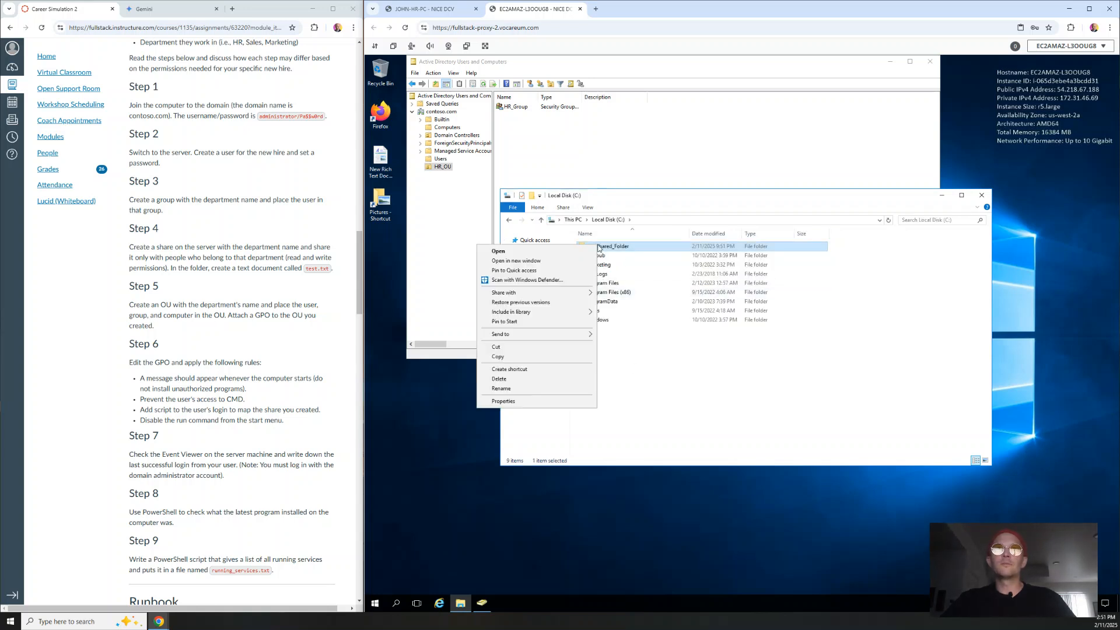
pyautogui.moveTo(565, 296)
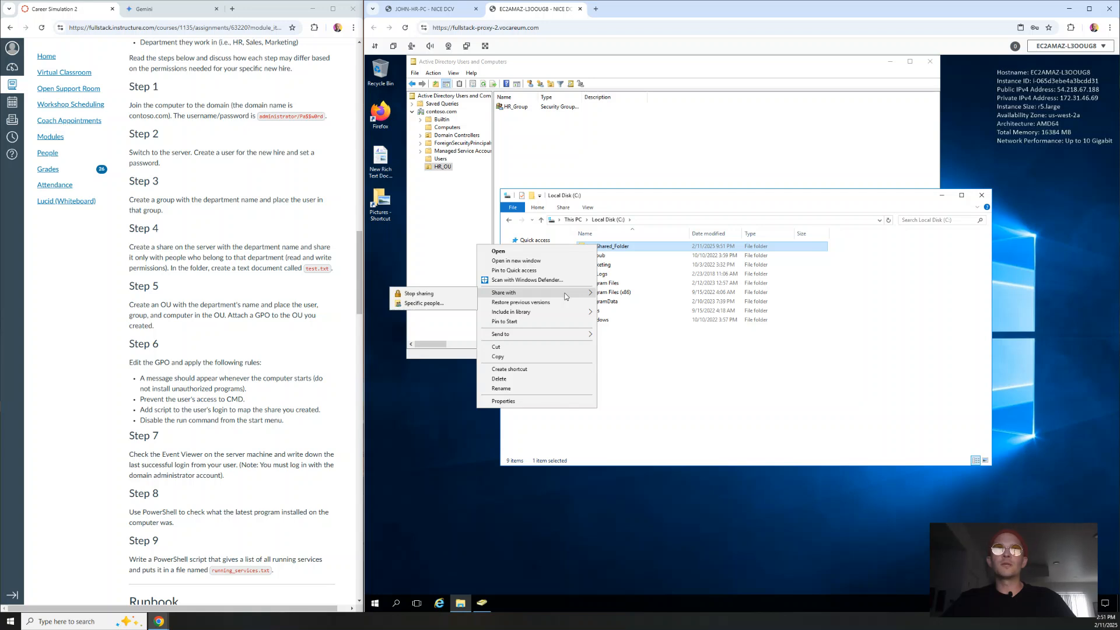
pyautogui.click(423, 304)
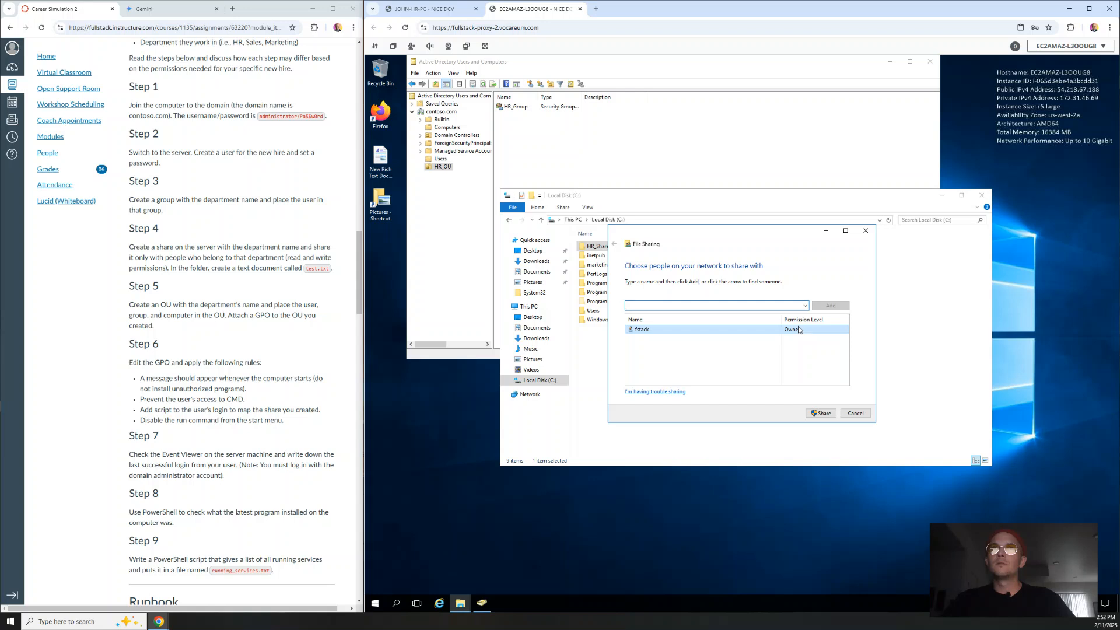
pyautogui.click(805, 306)
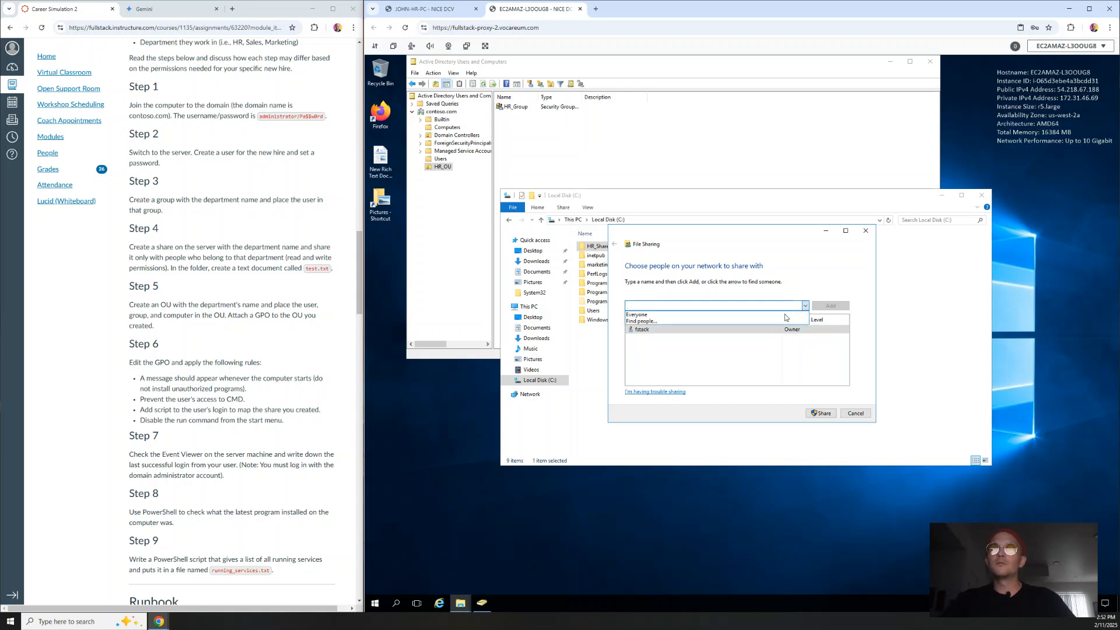
pyautogui.click(715, 320)
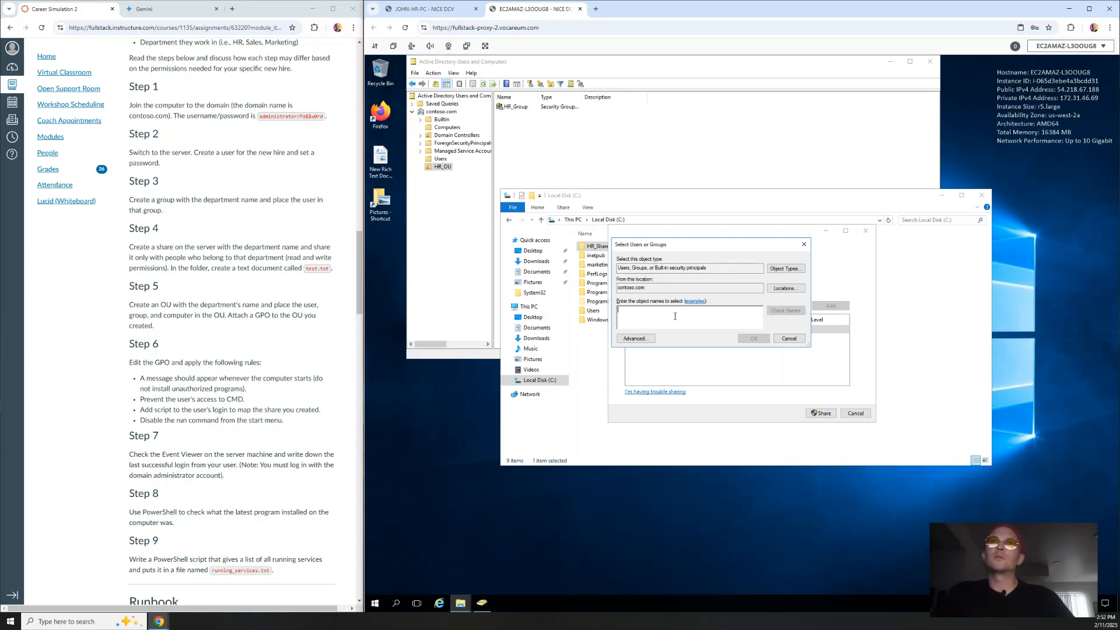
pyautogui.write('HR_')
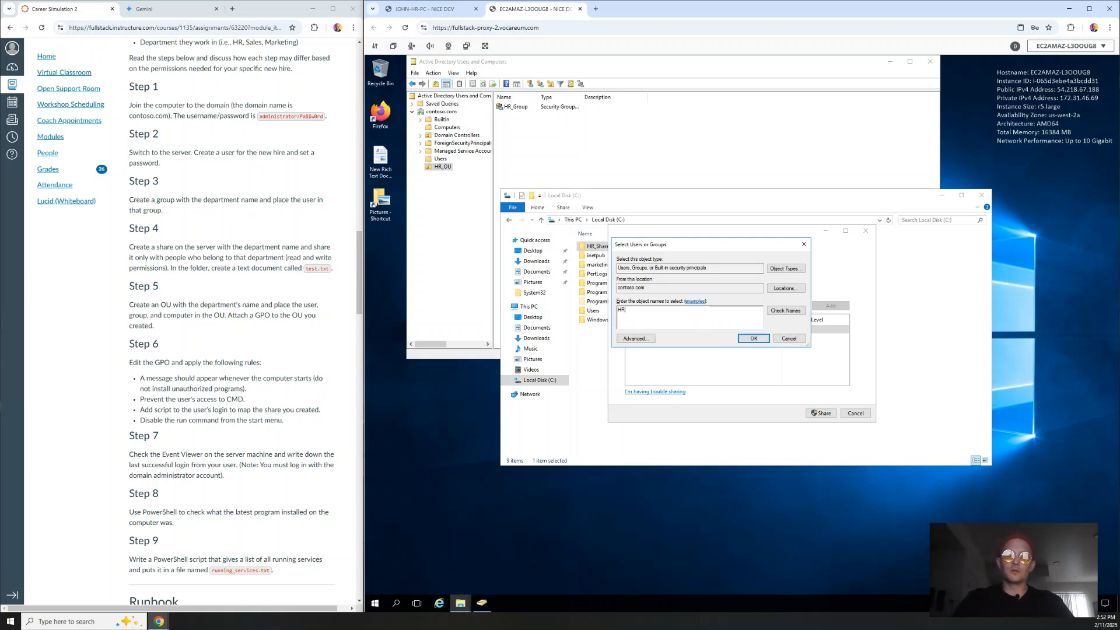
pyautogui.write('Group')
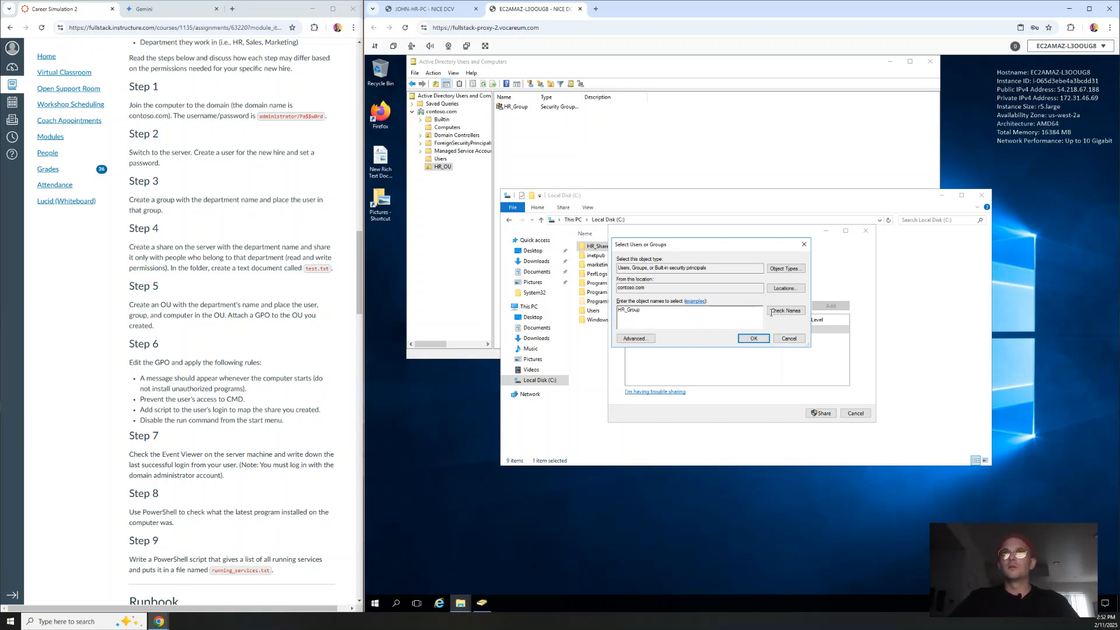
pyautogui.click(778, 311)
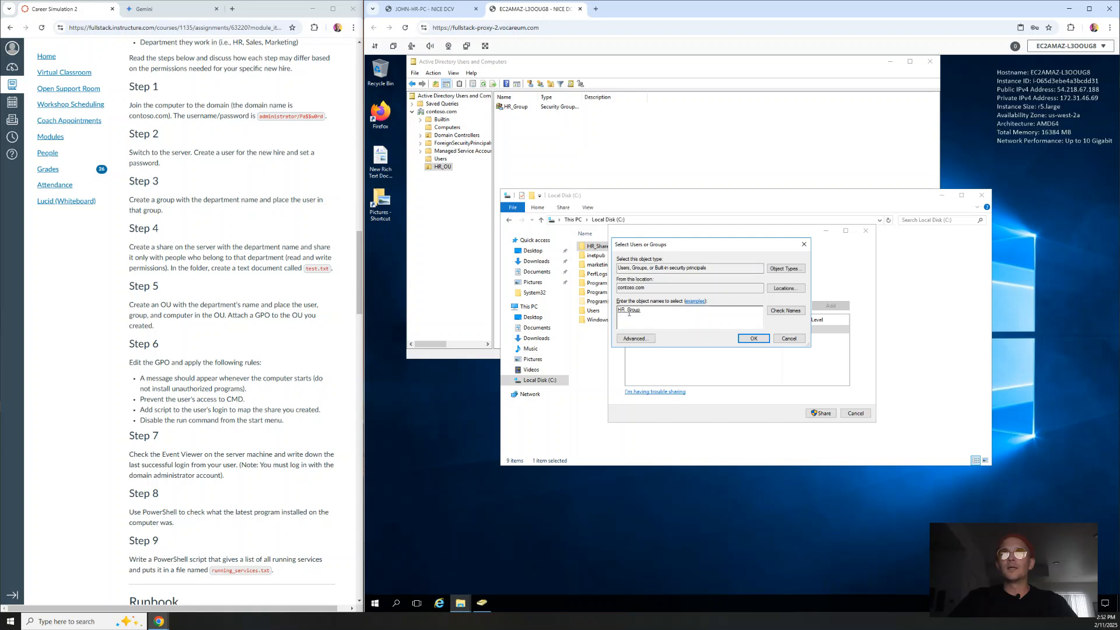
pyautogui.click(753, 339)
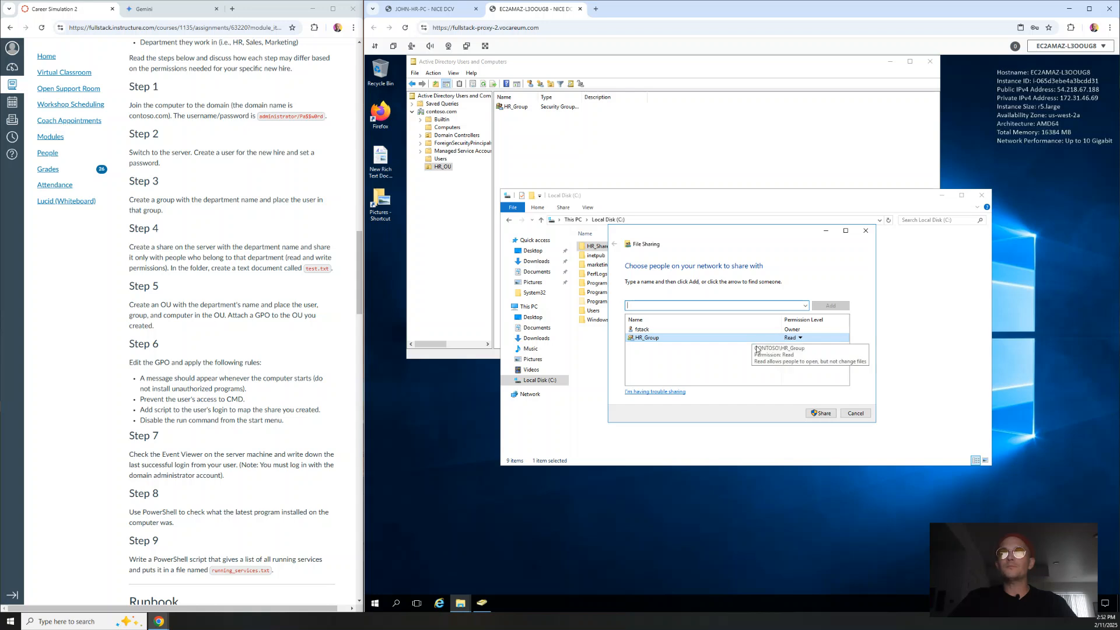
# Give HR_Group Read/Write permission, share the folder and finish with Done.
pyautogui.click(799, 339)
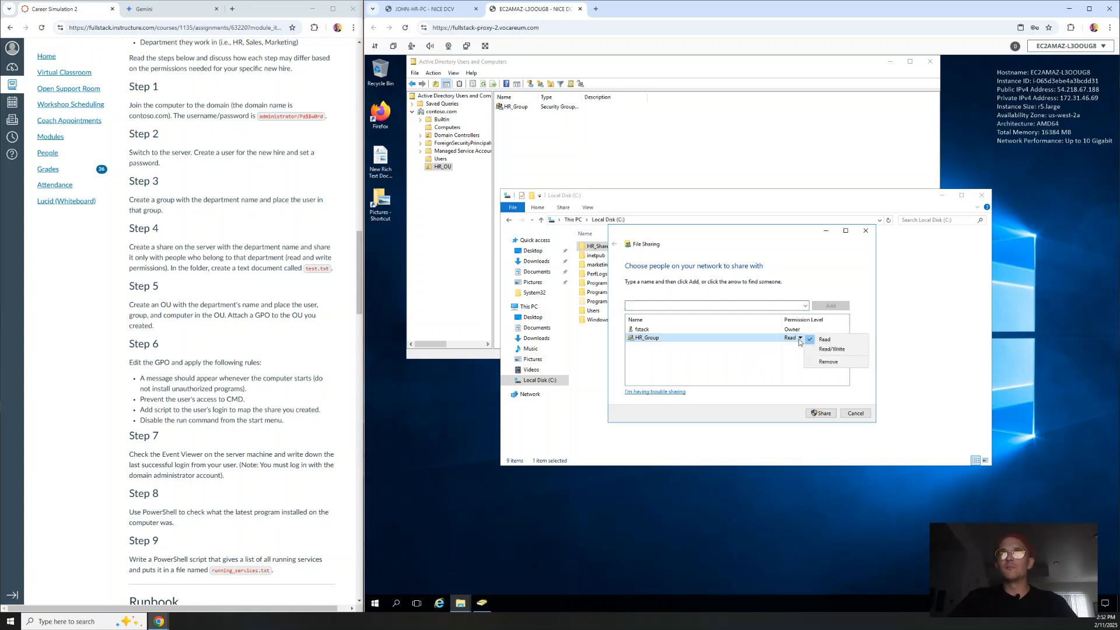
pyautogui.click(825, 350)
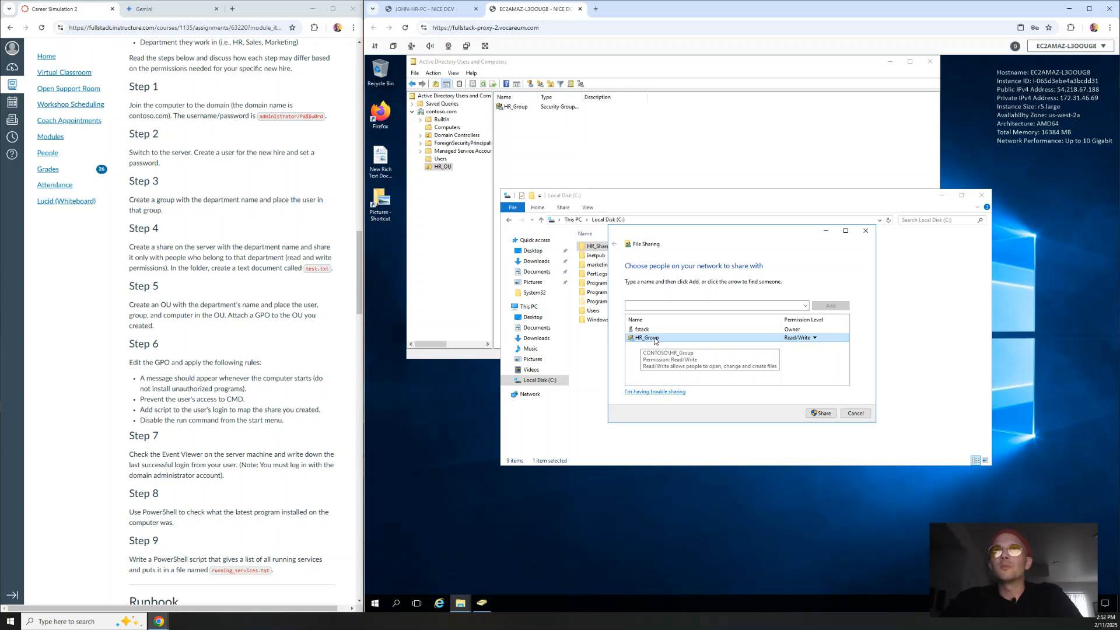
pyautogui.click(822, 413)
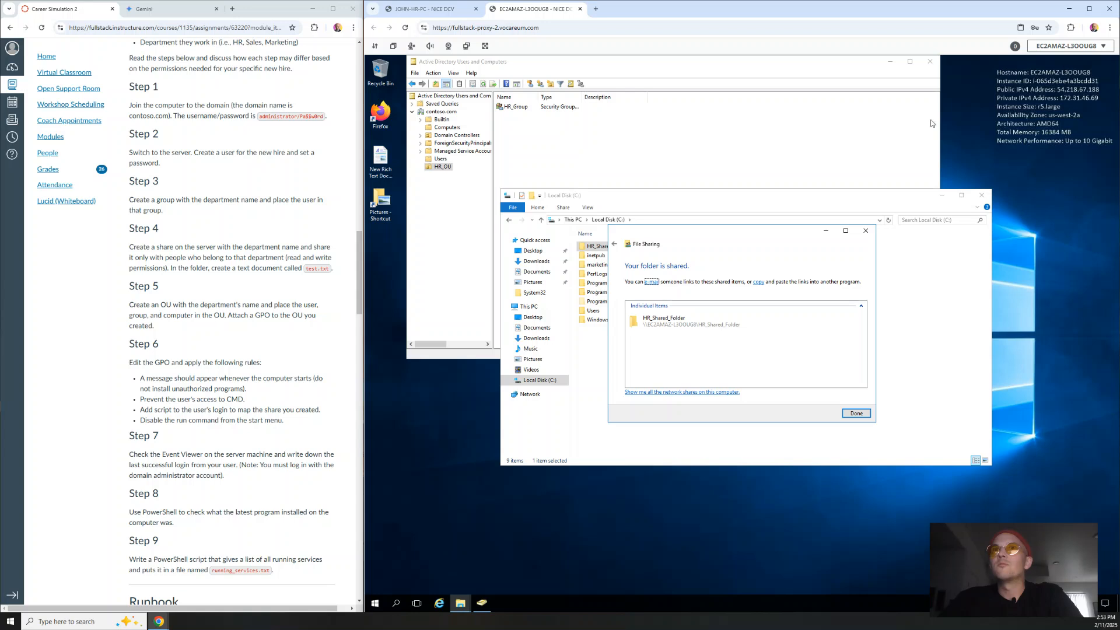
pyautogui.click(660, 328)
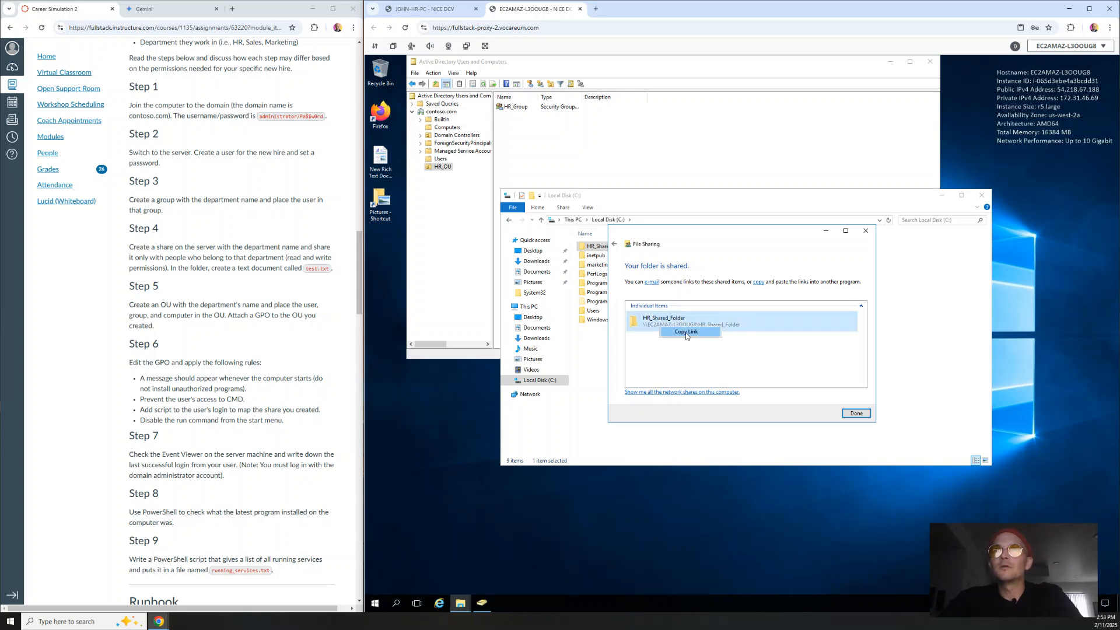
pyautogui.click(861, 414)
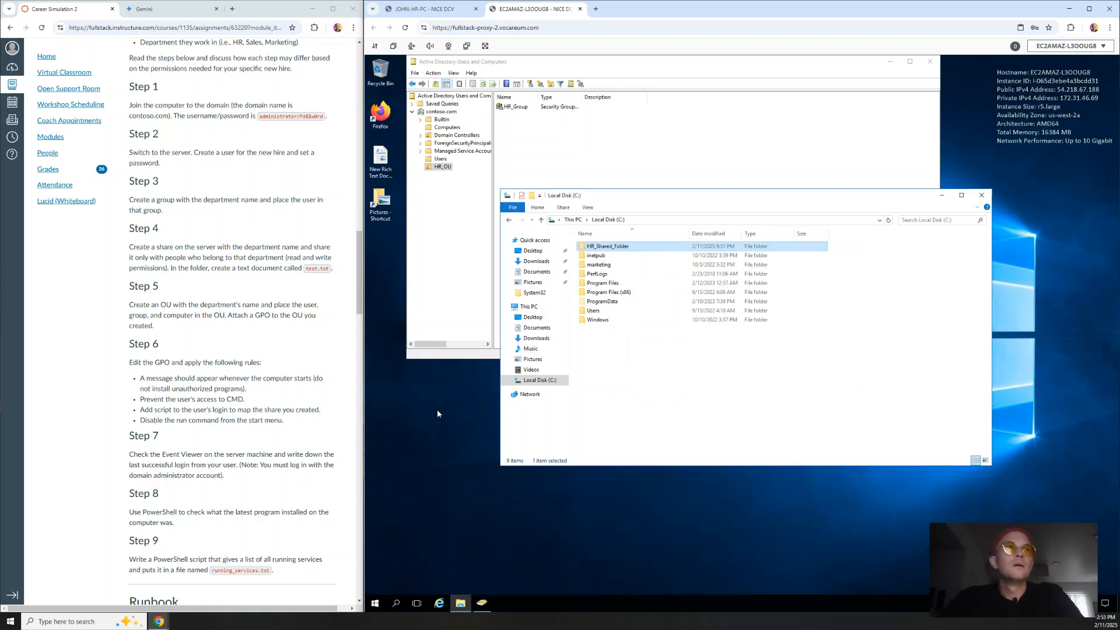
# Review the Step 4 sharing requirements, then close the Local Disk (C:) window.
pyautogui.click(294, 366)
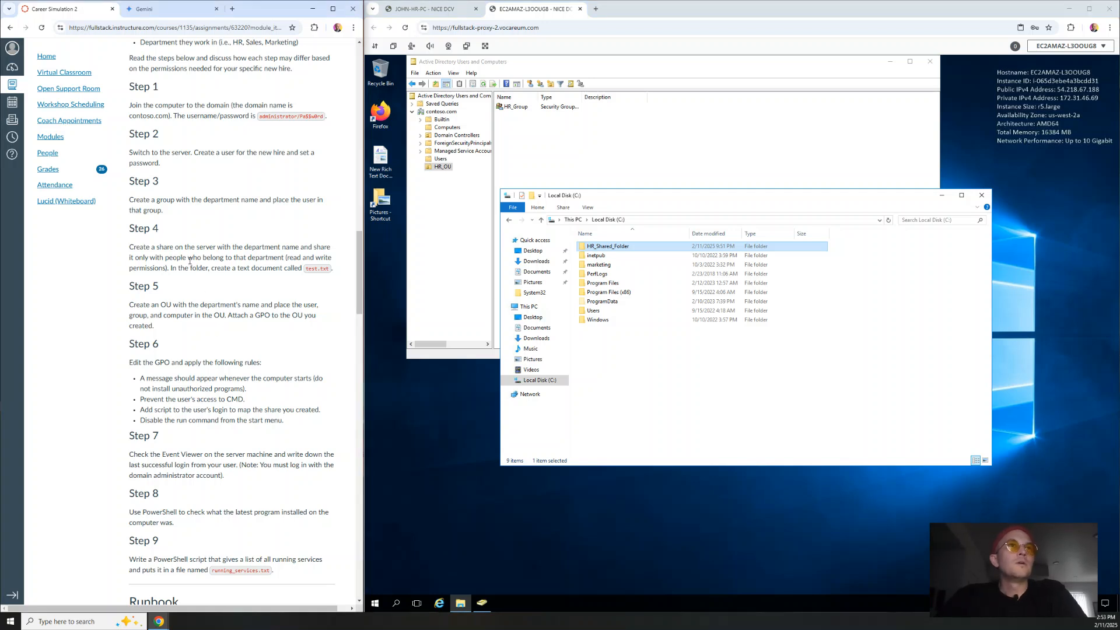
pyautogui.moveTo(130, 247); pyautogui.dragTo(243, 259)
pyautogui.click(283, 255)
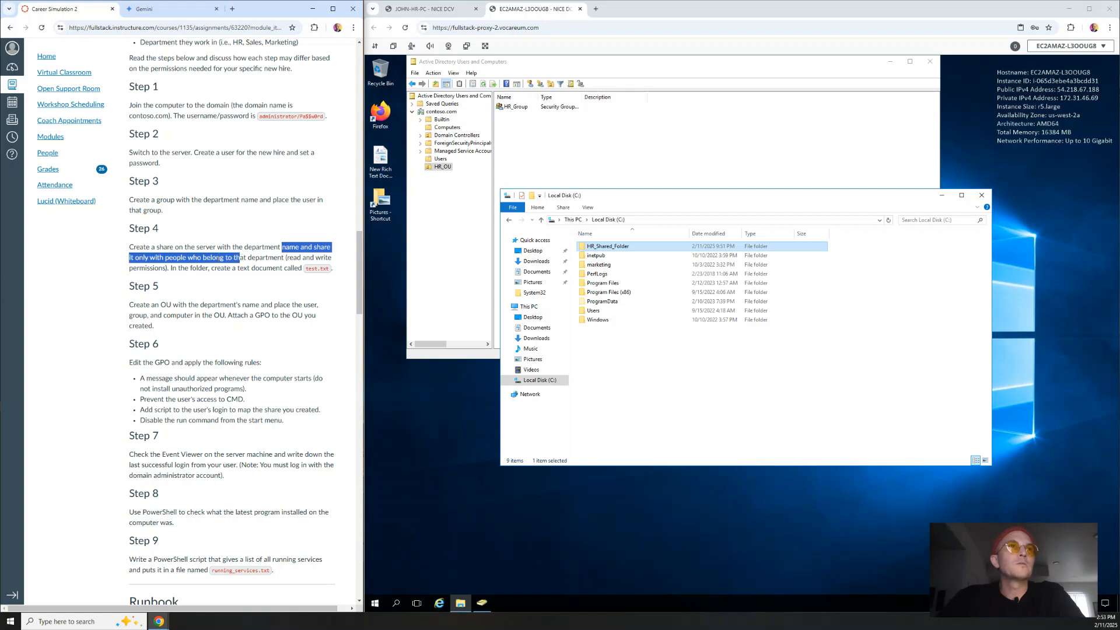
pyautogui.click(219, 260)
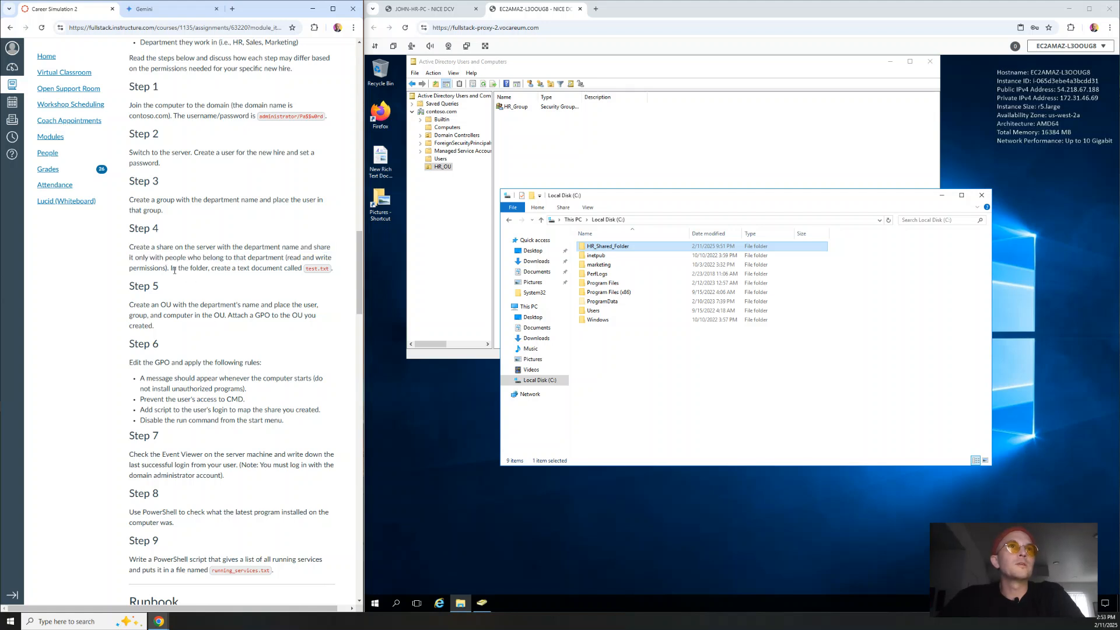
pyautogui.moveTo(169, 269); pyautogui.dragTo(106, 269)
pyautogui.click(226, 270)
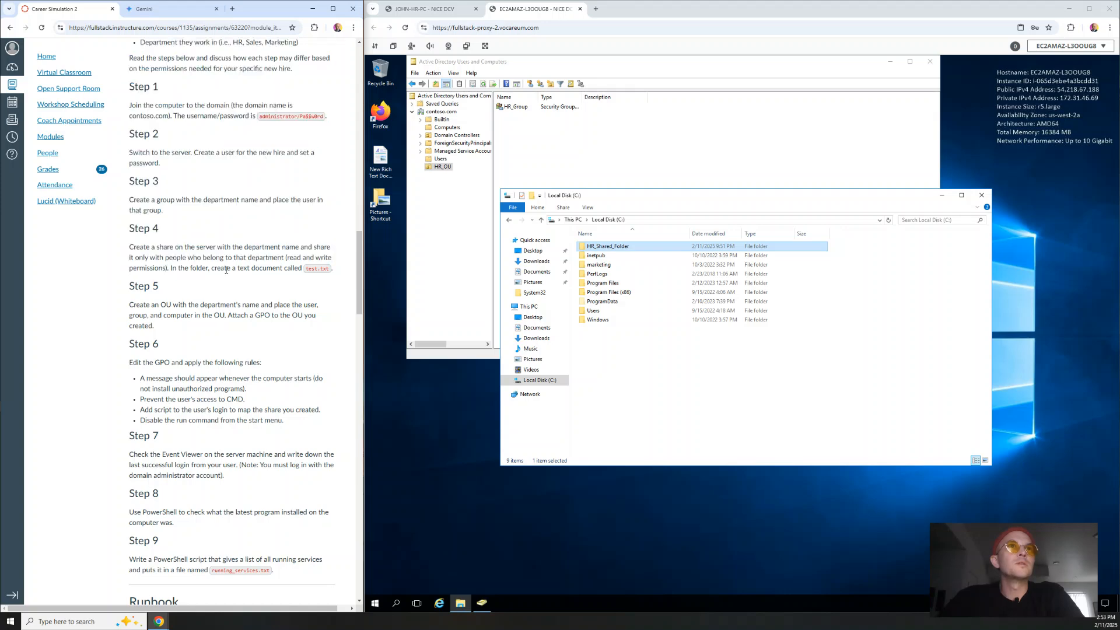
pyautogui.click(633, 368)
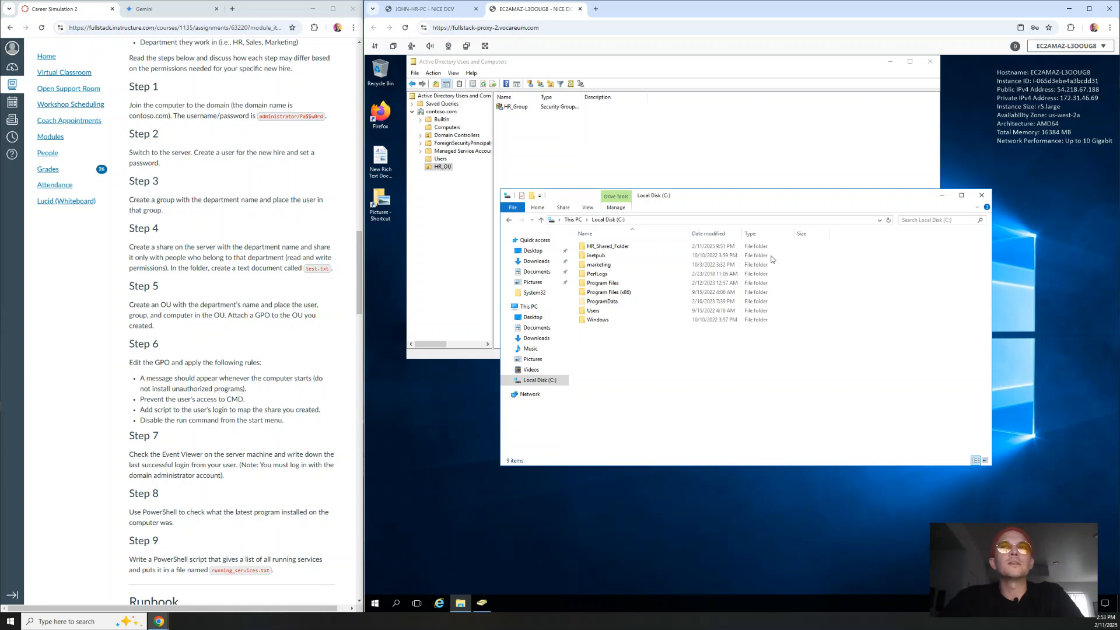
pyautogui.click(980, 196)
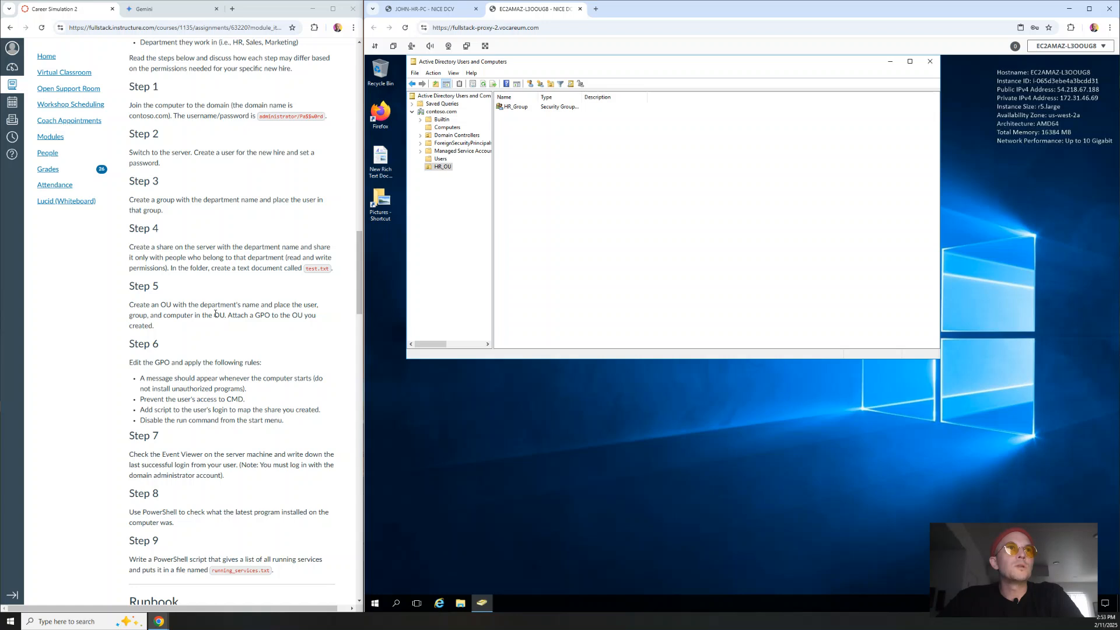
# Open HR_Group's properties in HR_OU and check its members.
pyautogui.moveTo(131, 304); pyautogui.dragTo(343, 310)
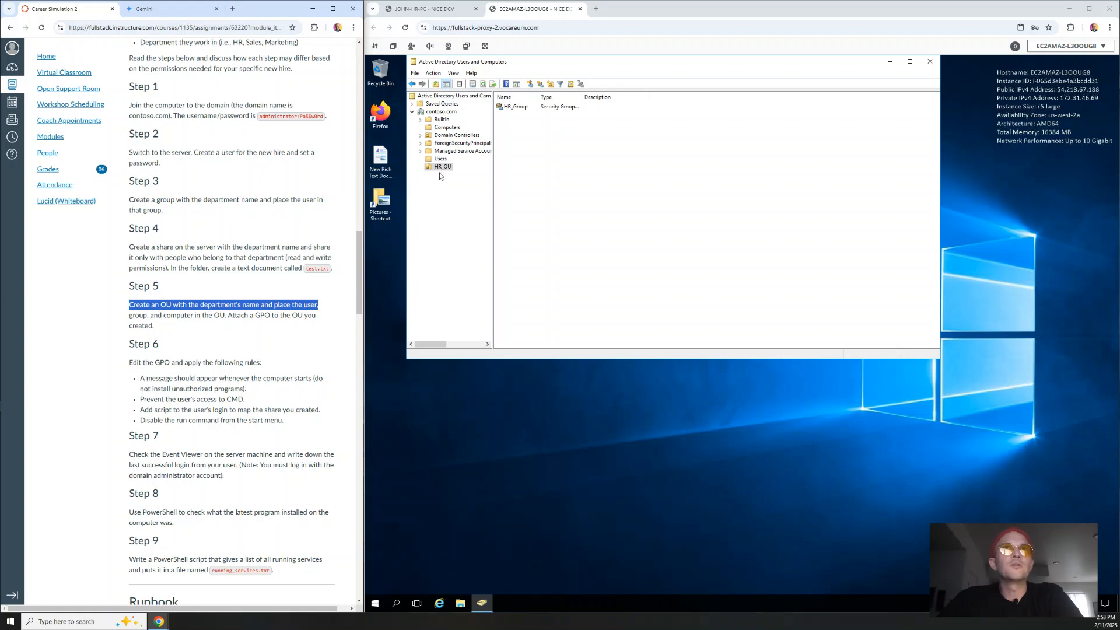
pyautogui.click(525, 108)
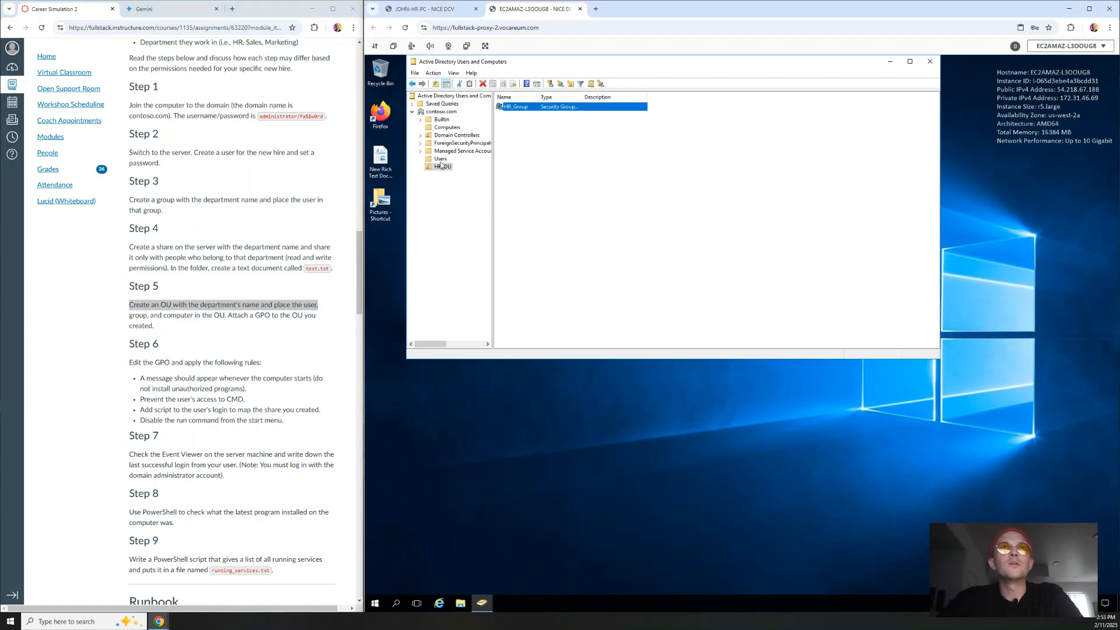
pyautogui.rightClick(523, 108)
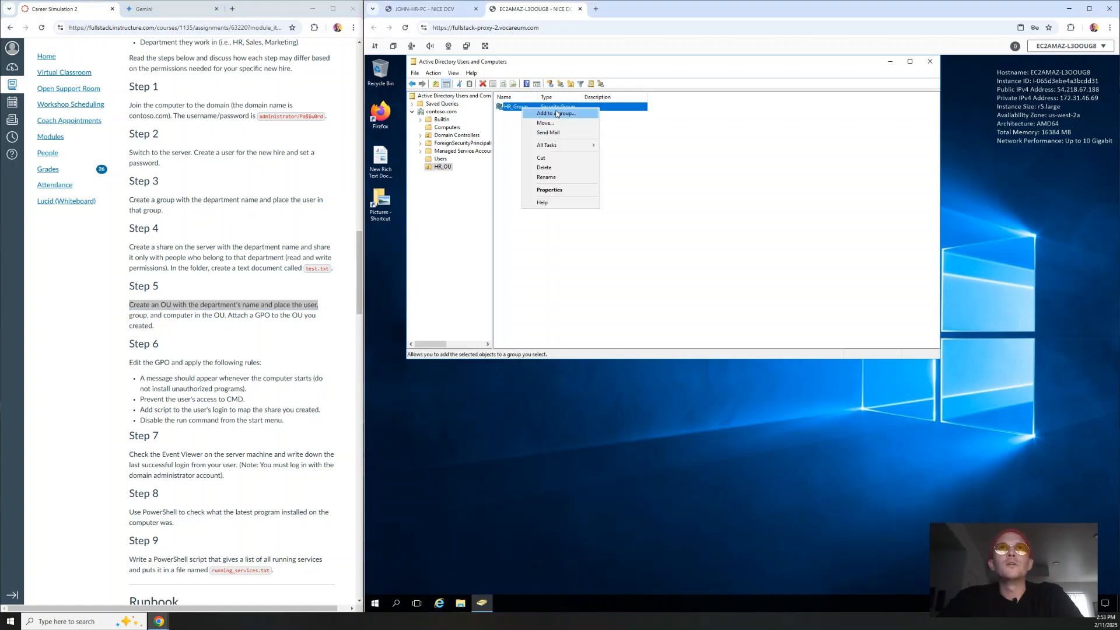
pyautogui.click(549, 190)
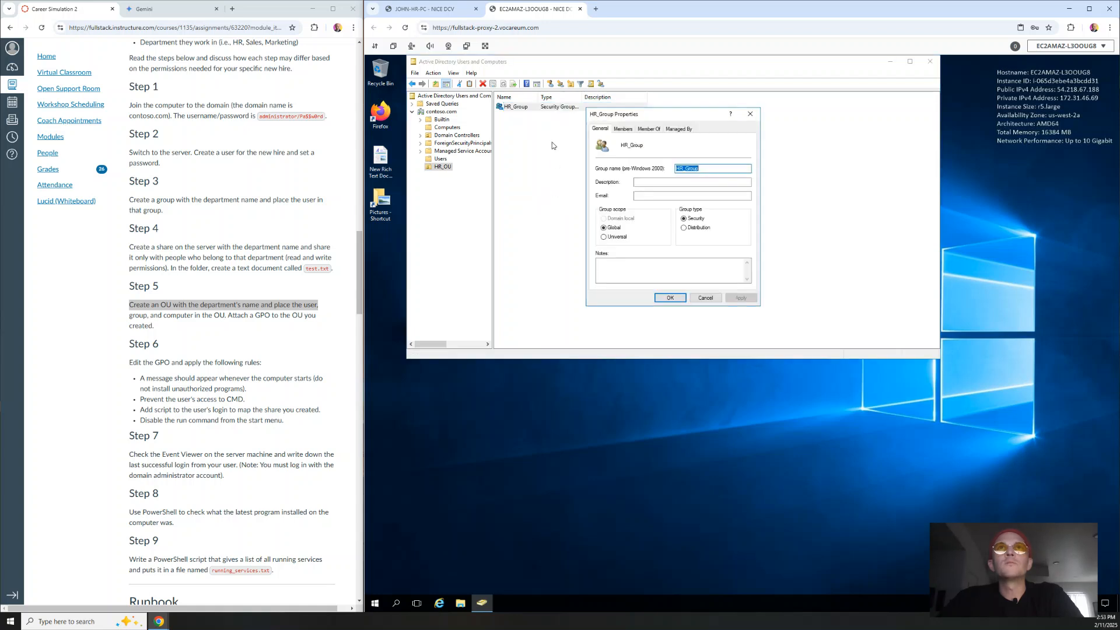
pyautogui.click(622, 129)
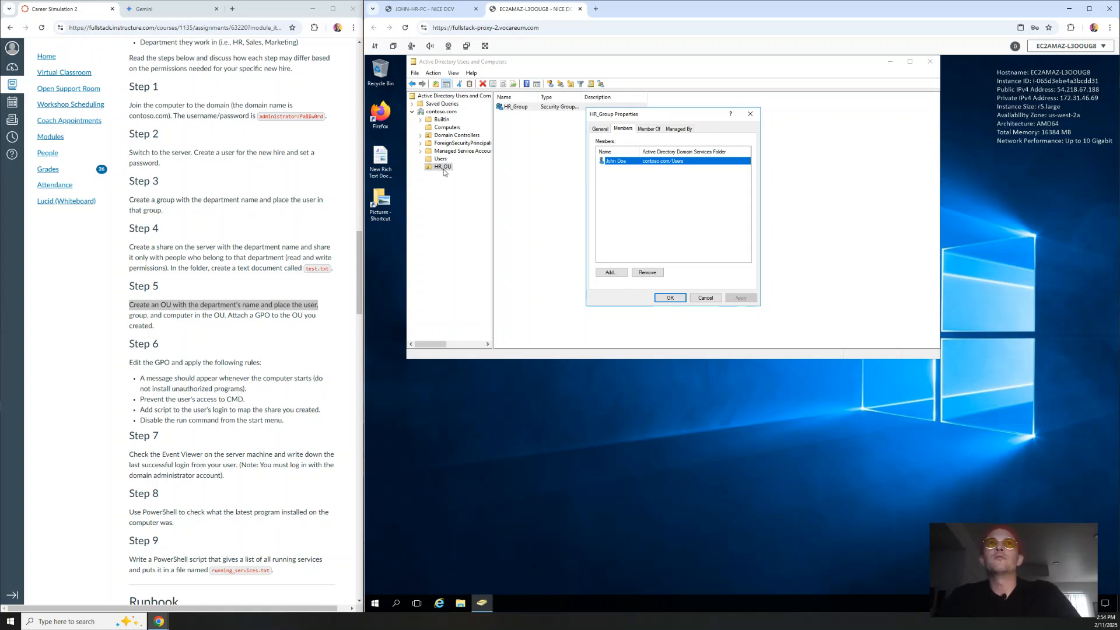
pyautogui.click(750, 116)
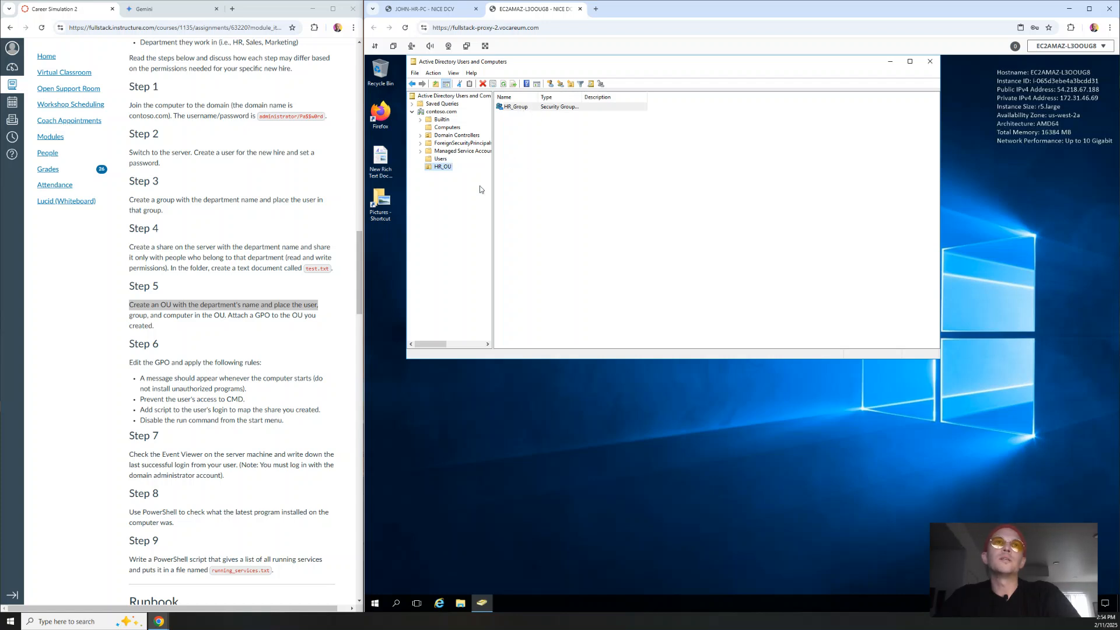
# Reread the Step 5 instruction about attaching a GPO to the OU, then open the Start menu.
pyautogui.click(232, 336)
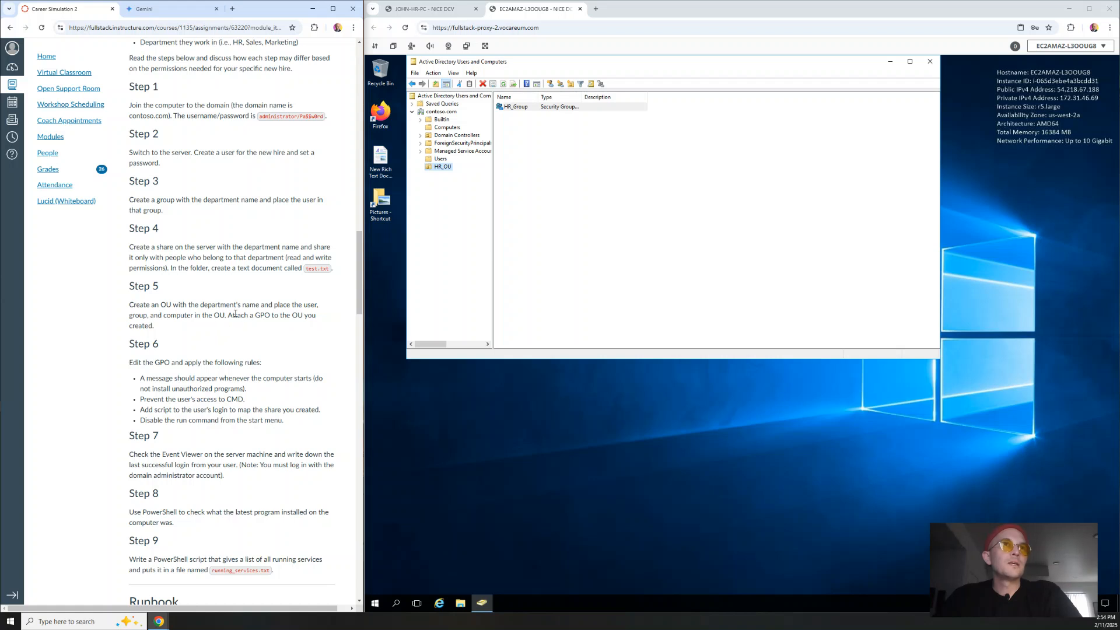
pyautogui.moveTo(229, 314); pyautogui.dragTo(257, 332)
pyautogui.click(257, 334)
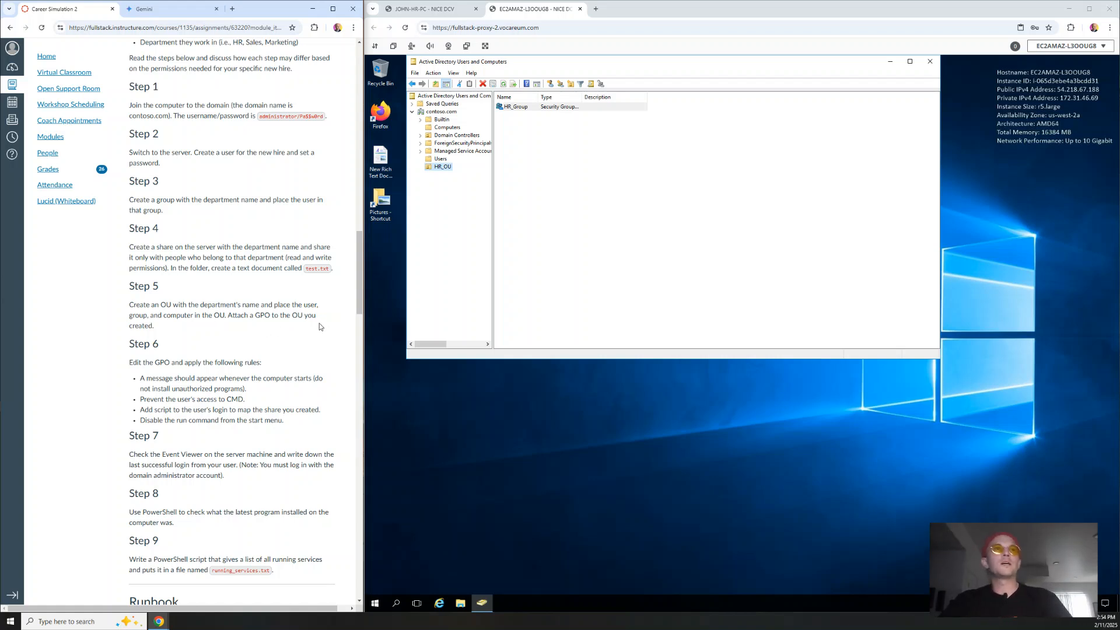
pyautogui.doubleClick(295, 316)
pyautogui.click(297, 318)
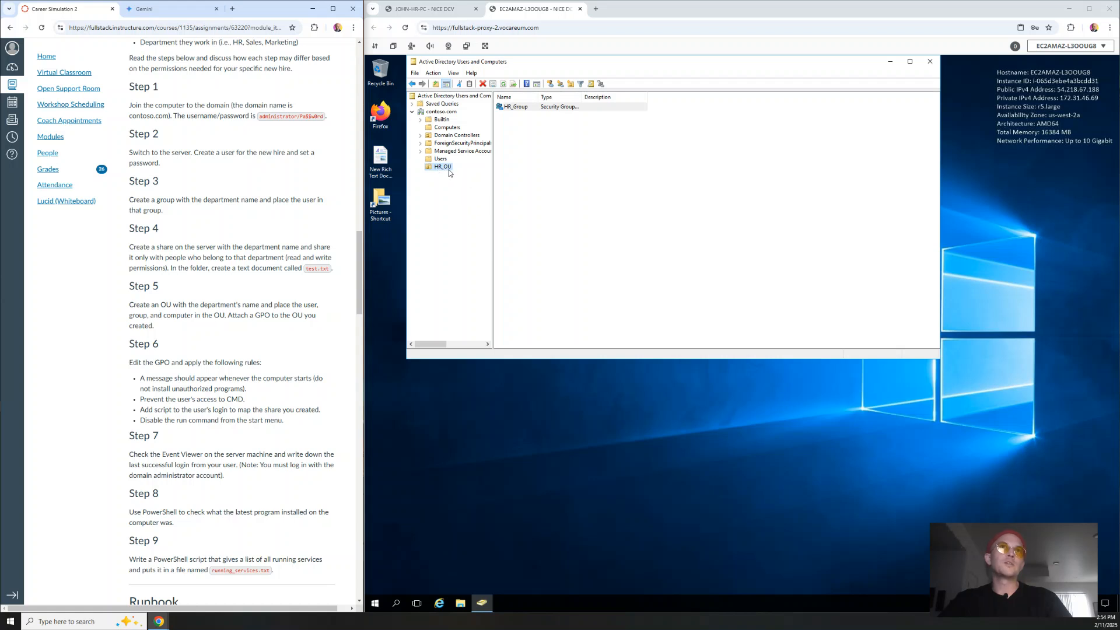
pyautogui.click(377, 602)
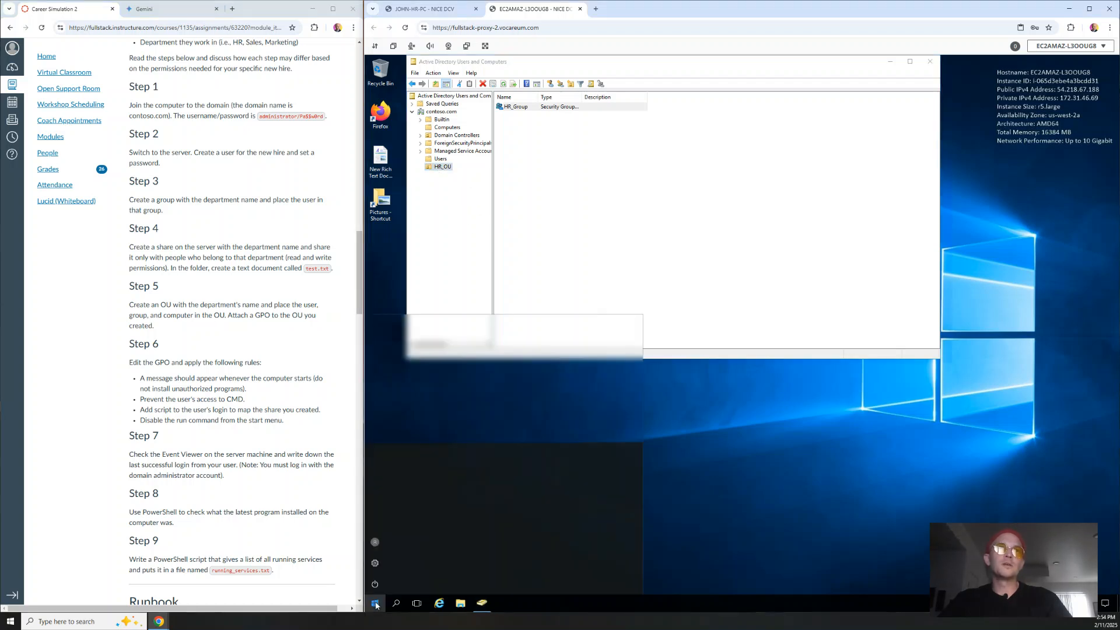
# Launch Group Policy Management and create HR_GPO linked to HR_OU, widening the window to view it.
pyautogui.click(554, 417)
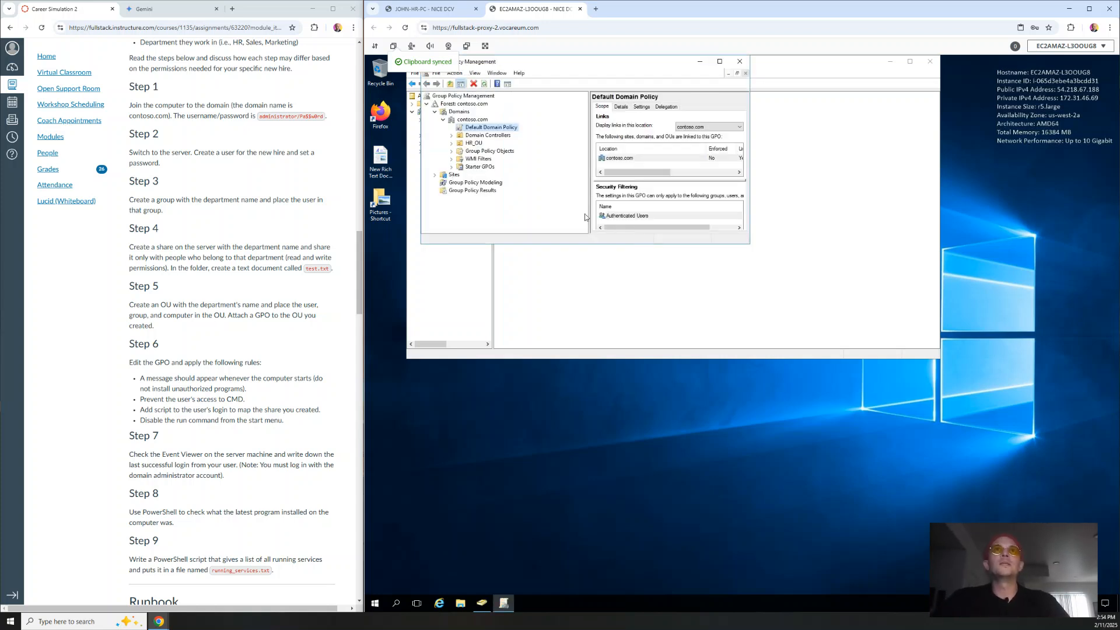
pyautogui.moveTo(575, 73); pyautogui.dragTo(606, 131)
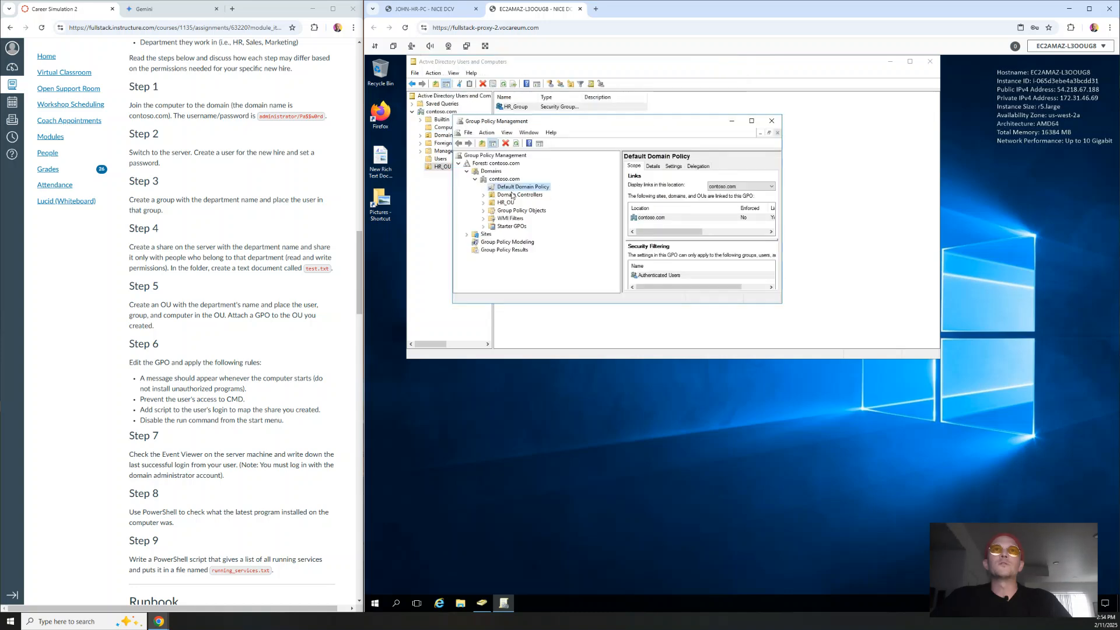
pyautogui.click(506, 203)
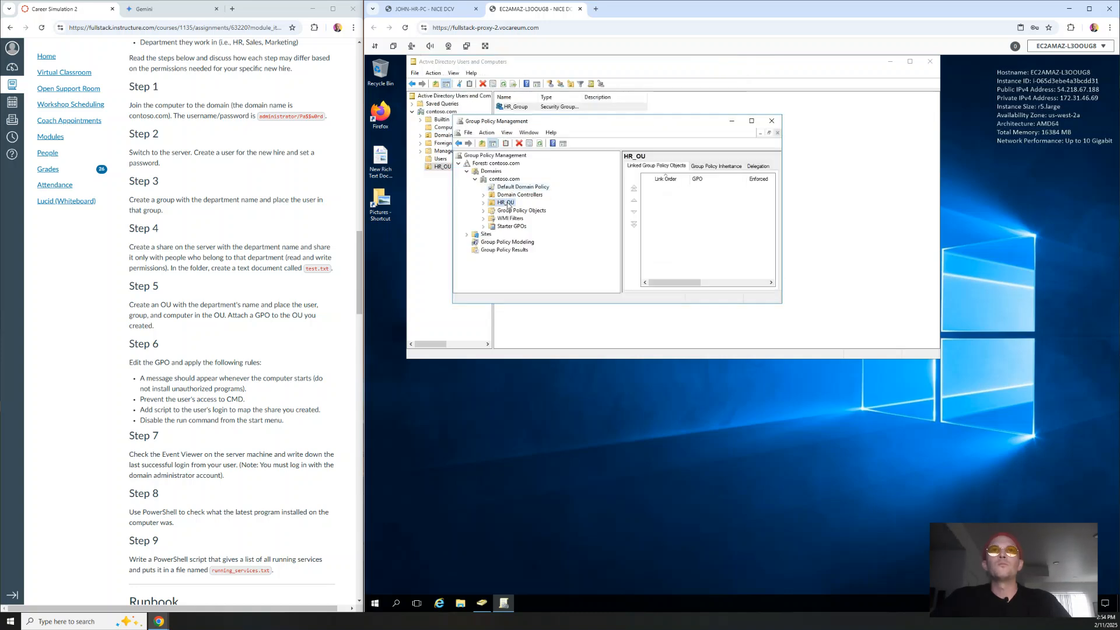
pyautogui.rightClick(508, 205)
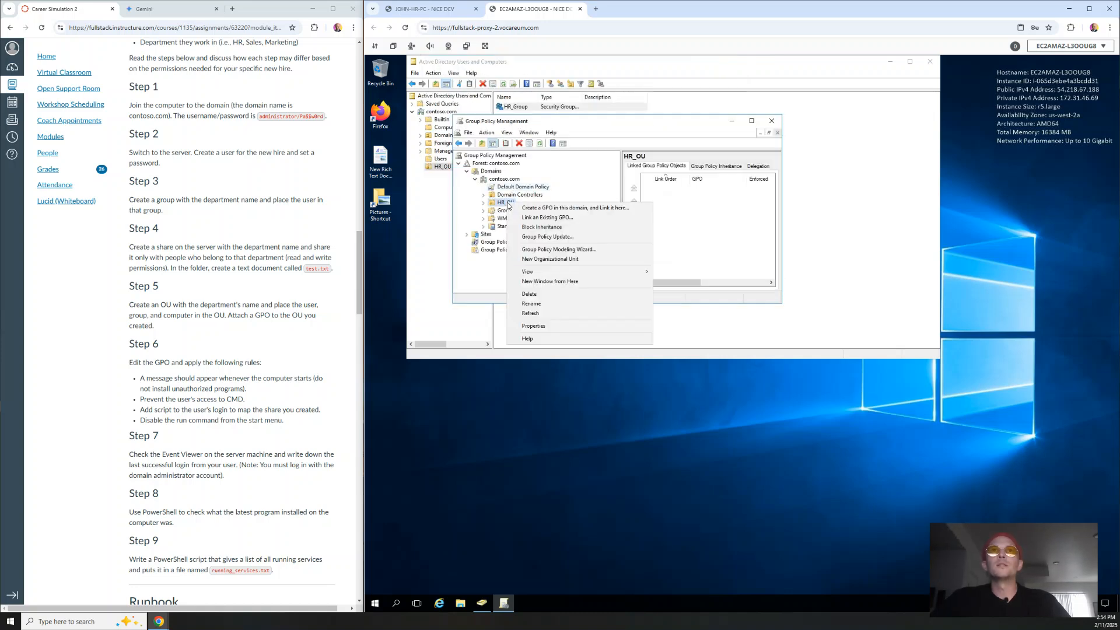
pyautogui.click(546, 208)
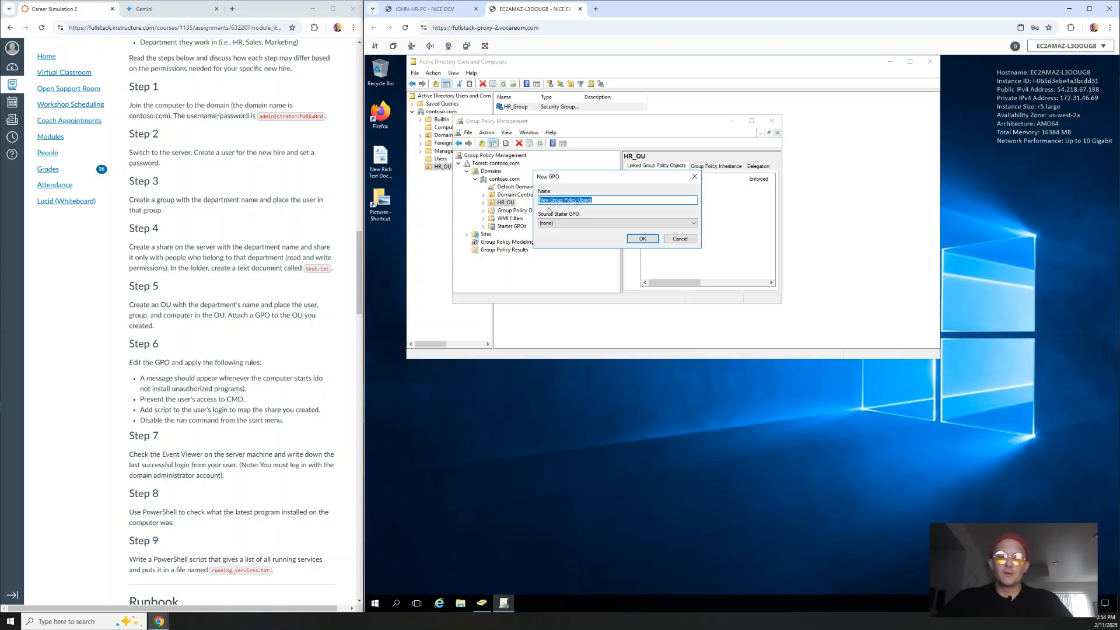
pyautogui.write('HR_GPO')
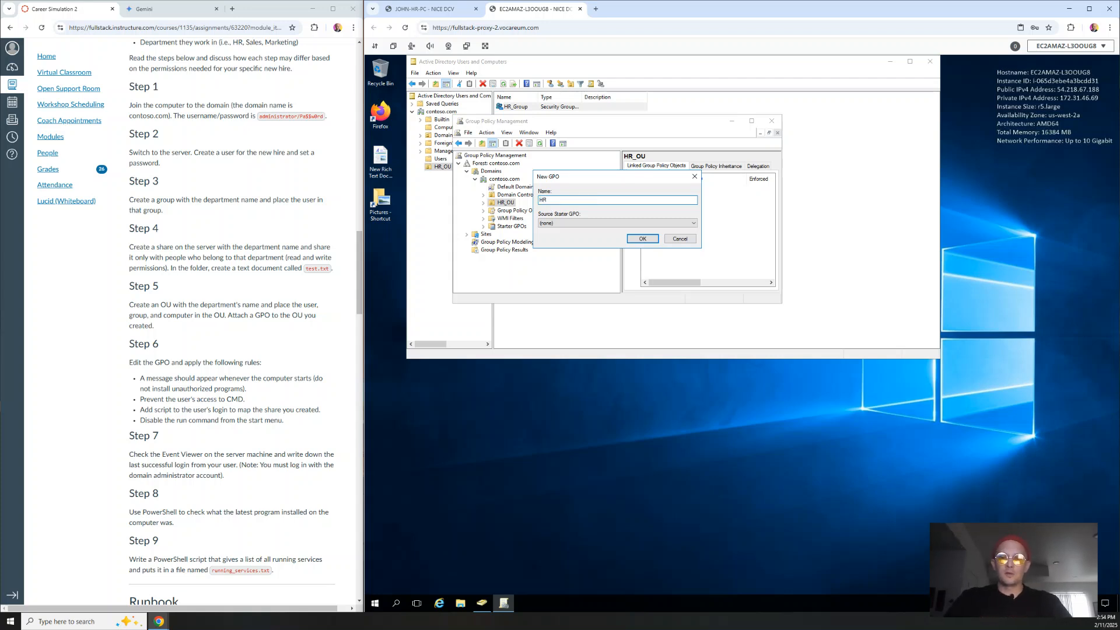
pyautogui.click(643, 239)
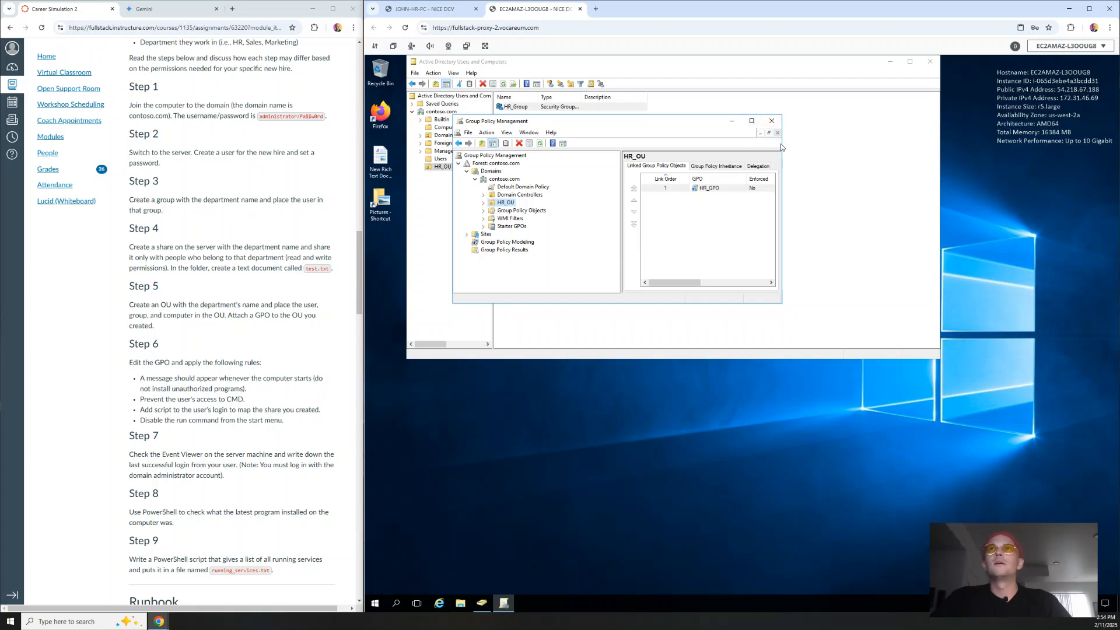
pyautogui.moveTo(783, 143); pyautogui.dragTo(919, 143)
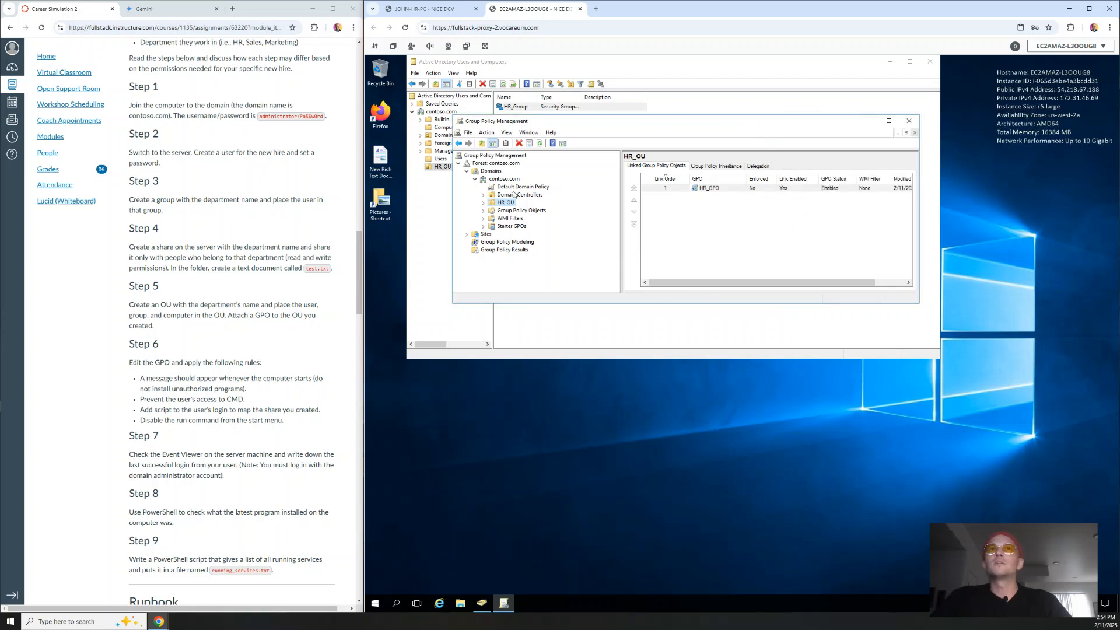
pyautogui.rightClick(709, 189)
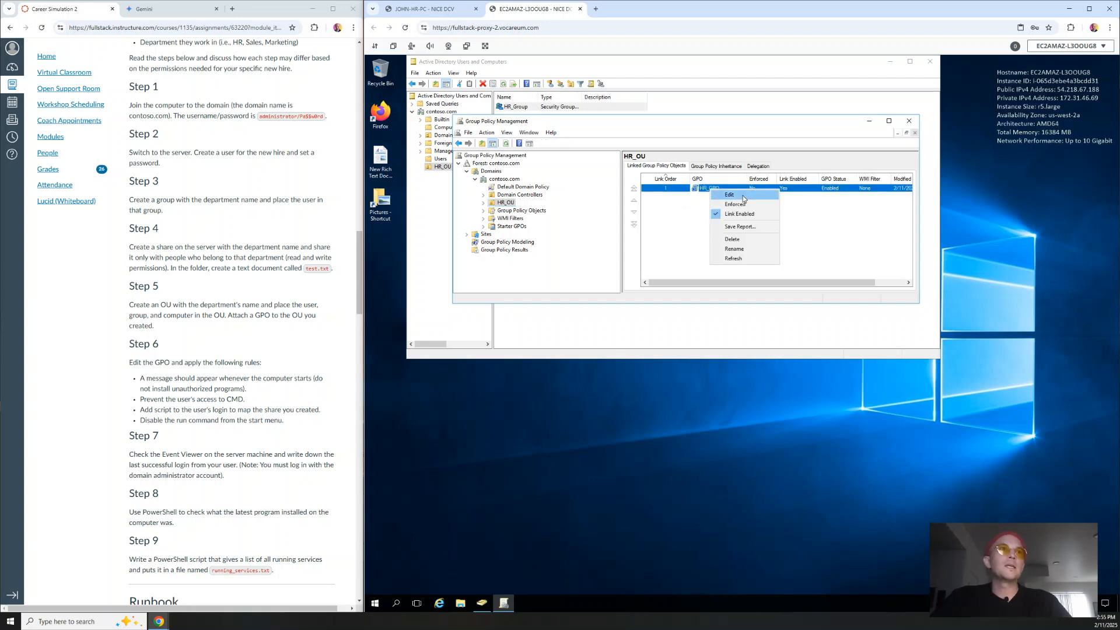
pyautogui.click(190, 359)
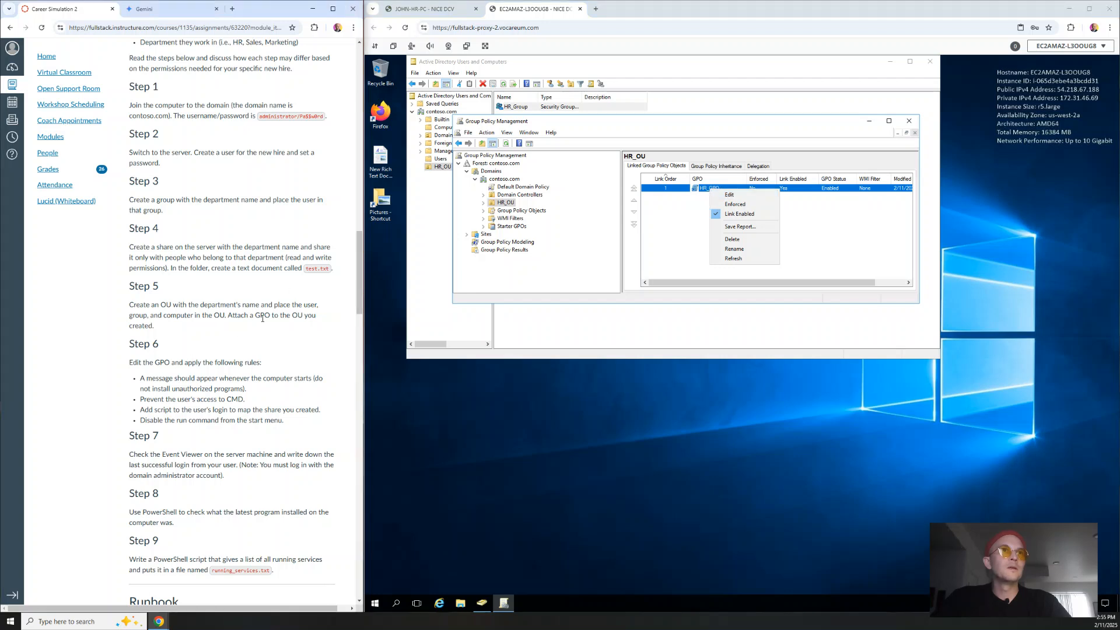
pyautogui.moveTo(129, 343); pyautogui.dragTo(184, 354)
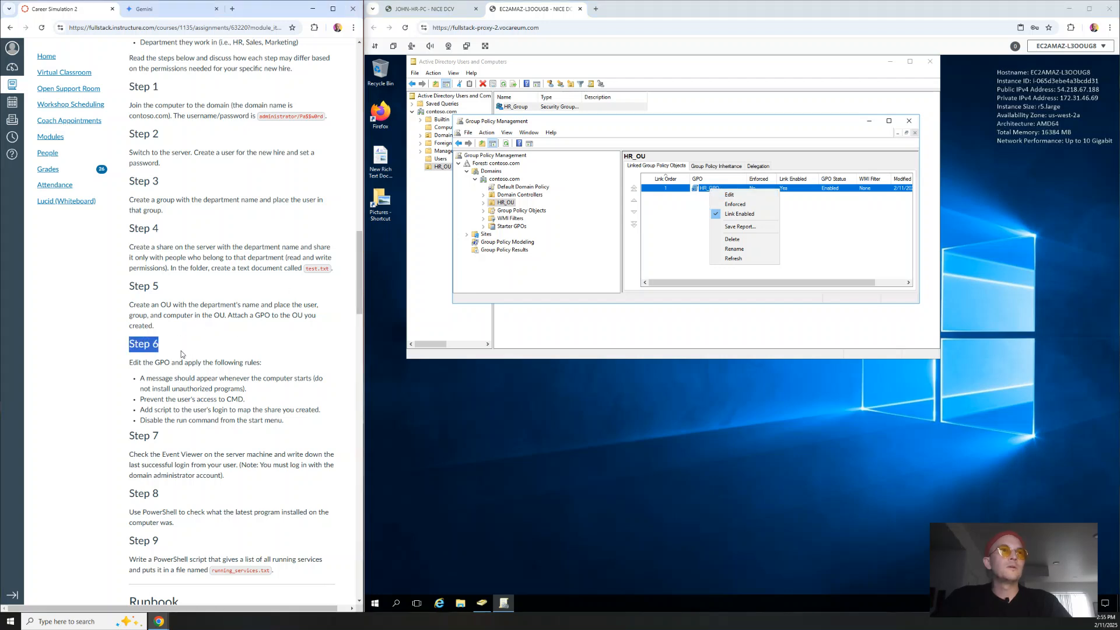
pyautogui.click(230, 348)
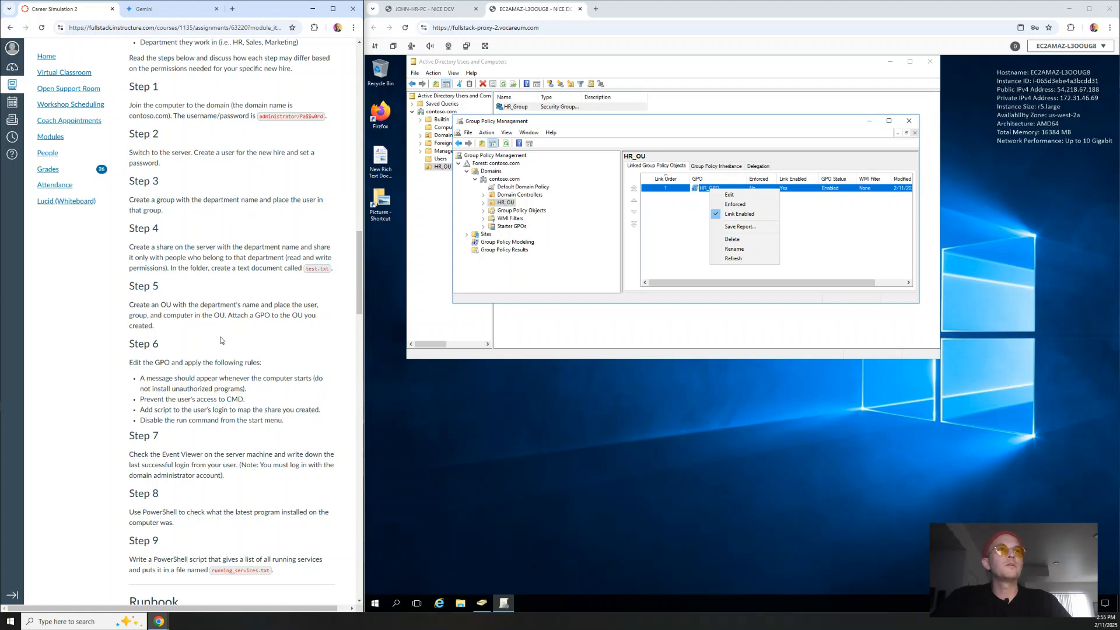
pyautogui.moveTo(131, 344); pyautogui.dragTo(324, 427)
pyautogui.click(315, 427)
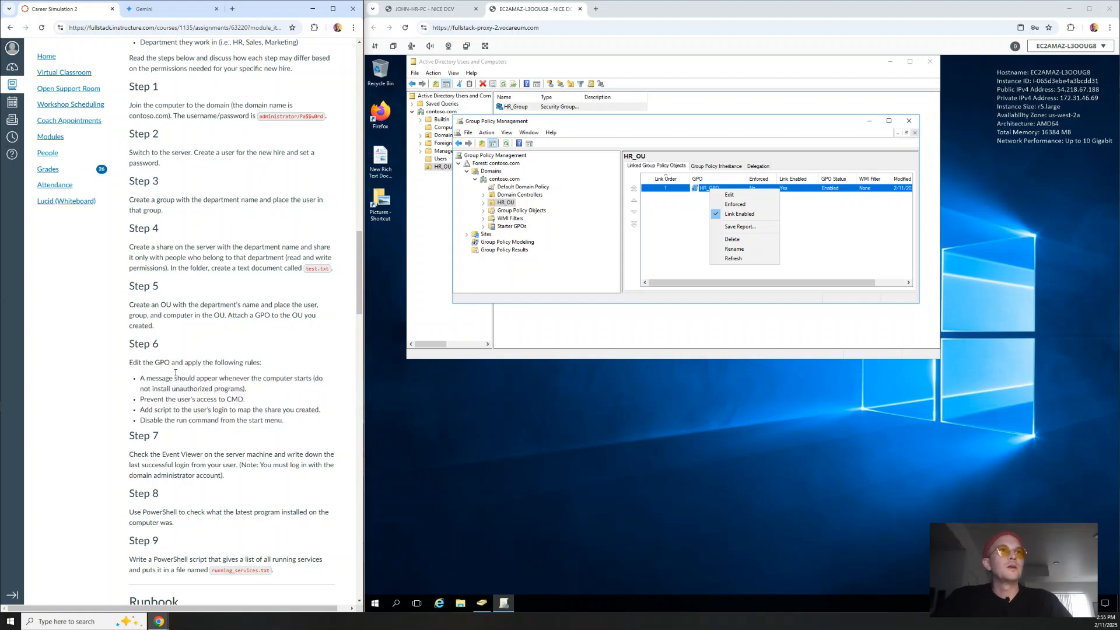
pyautogui.moveTo(130, 364); pyautogui.dragTo(273, 368)
pyautogui.click(253, 377)
pyautogui.moveTo(142, 378); pyautogui.dragTo(270, 395)
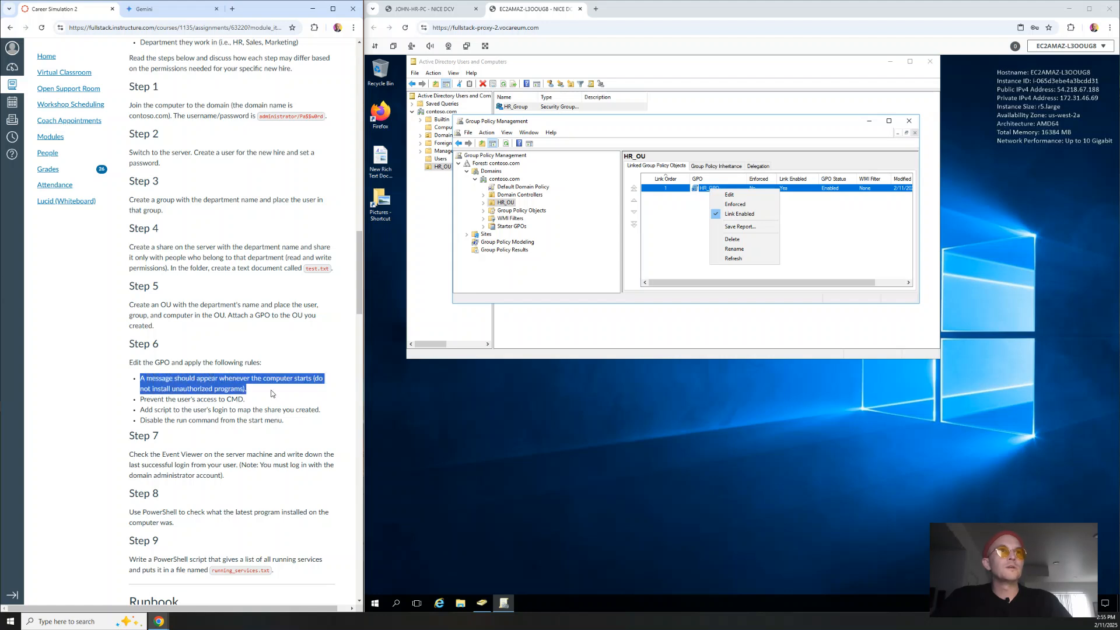
pyautogui.click(271, 394)
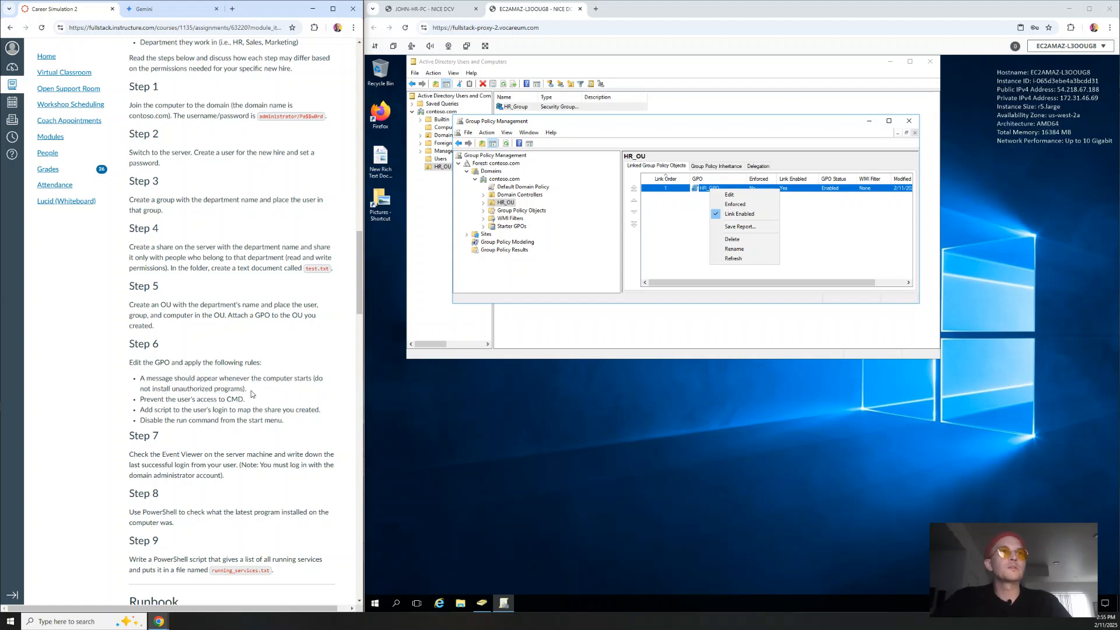
pyautogui.moveTo(254, 393); pyautogui.dragTo(139, 382)
pyautogui.click(125, 390)
pyautogui.moveTo(252, 401); pyautogui.dragTo(157, 400)
pyautogui.click(210, 387)
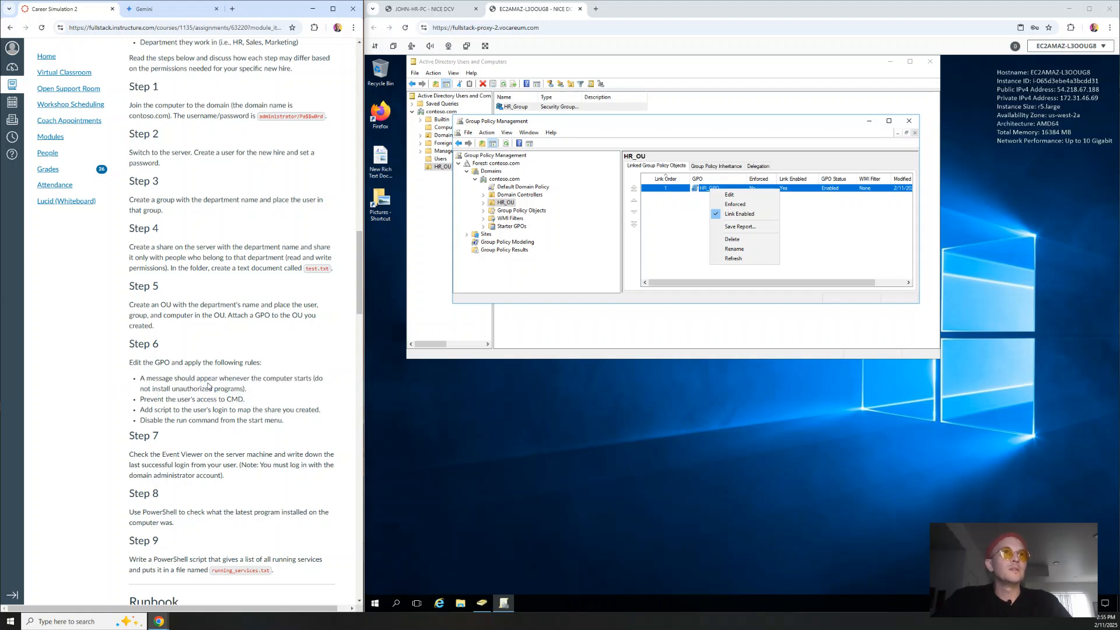
pyautogui.doubleClick(276, 380)
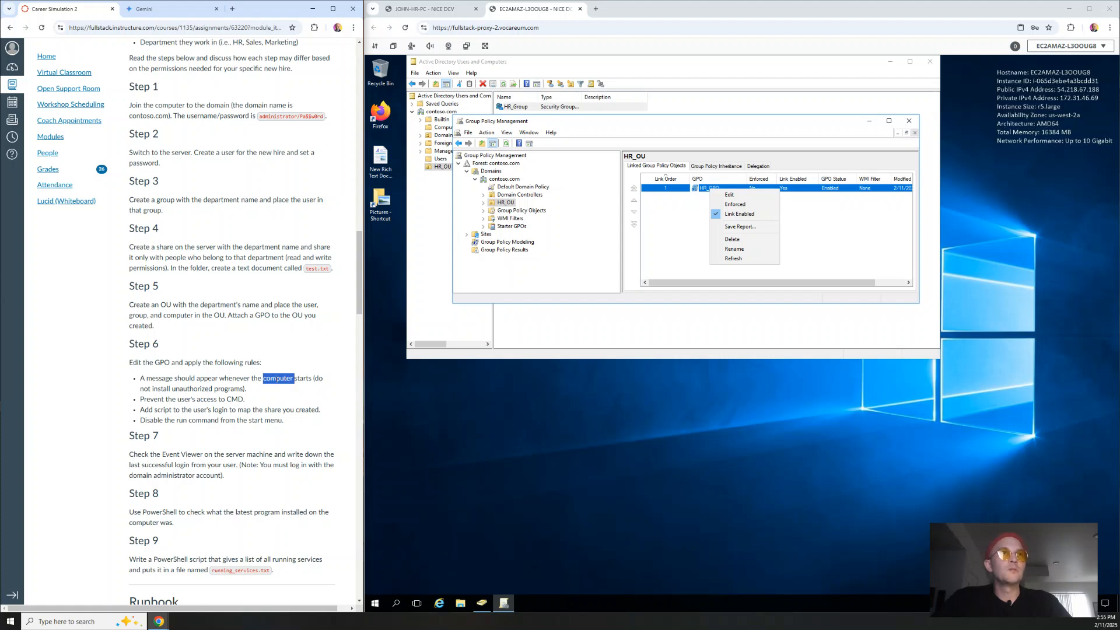
pyautogui.doubleClick(185, 401)
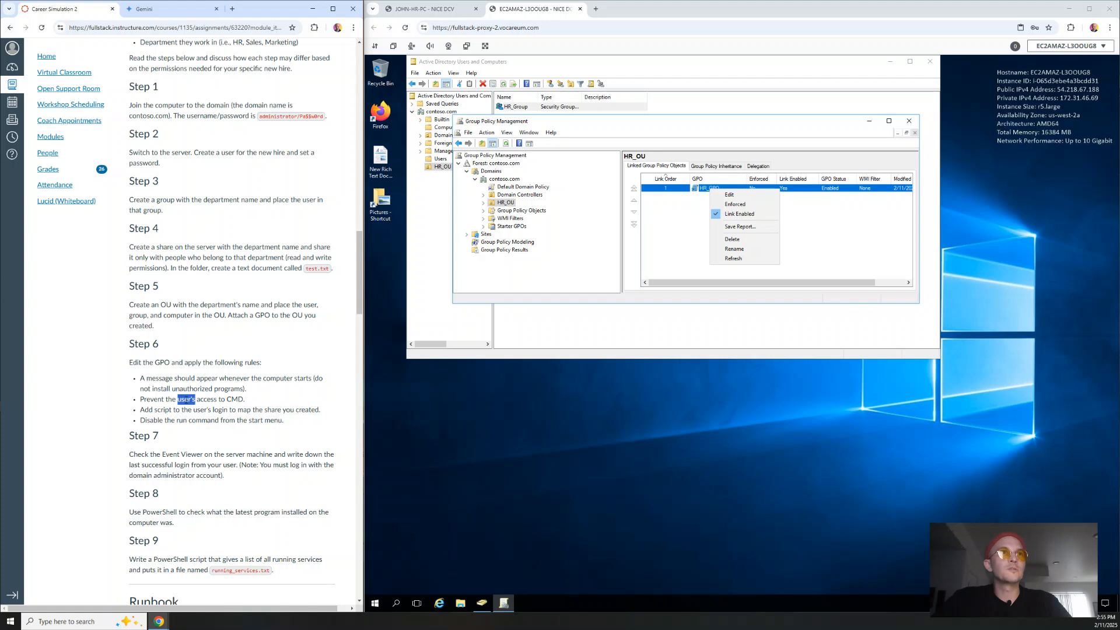
pyautogui.doubleClick(203, 410)
pyautogui.click(208, 419)
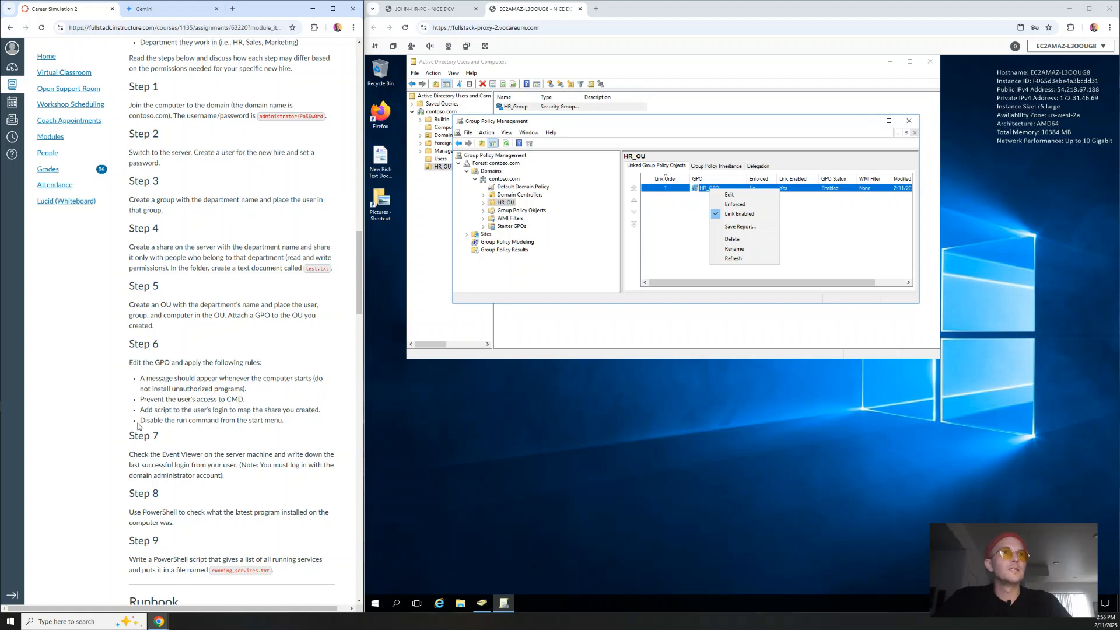
pyautogui.moveTo(138, 426)
pyautogui.mouseDown()
pyautogui.moveTo(304, 425)
pyautogui.moveTo(138, 425)
pyautogui.mouseUp()
pyautogui.click(304, 425)
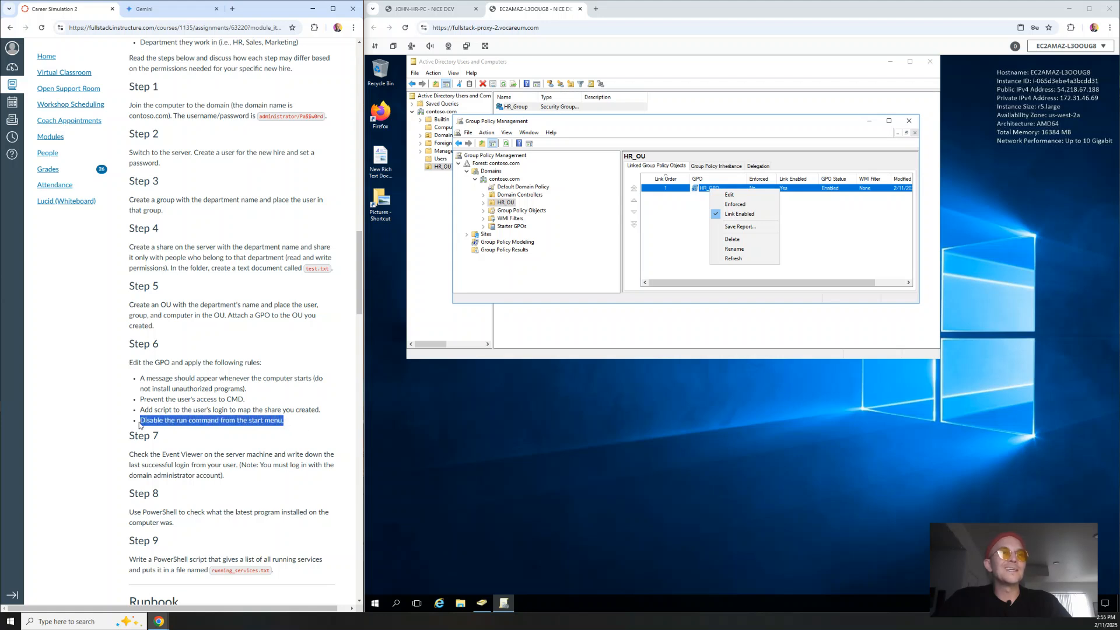
pyautogui.click(128, 419)
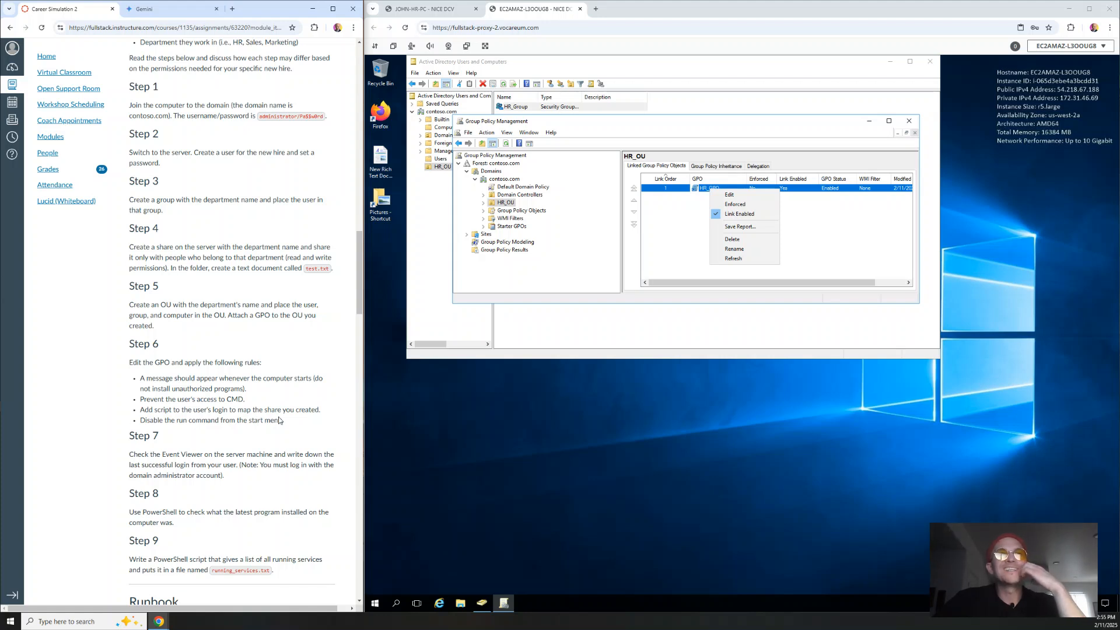
pyautogui.moveTo(299, 426); pyautogui.dragTo(119, 366)
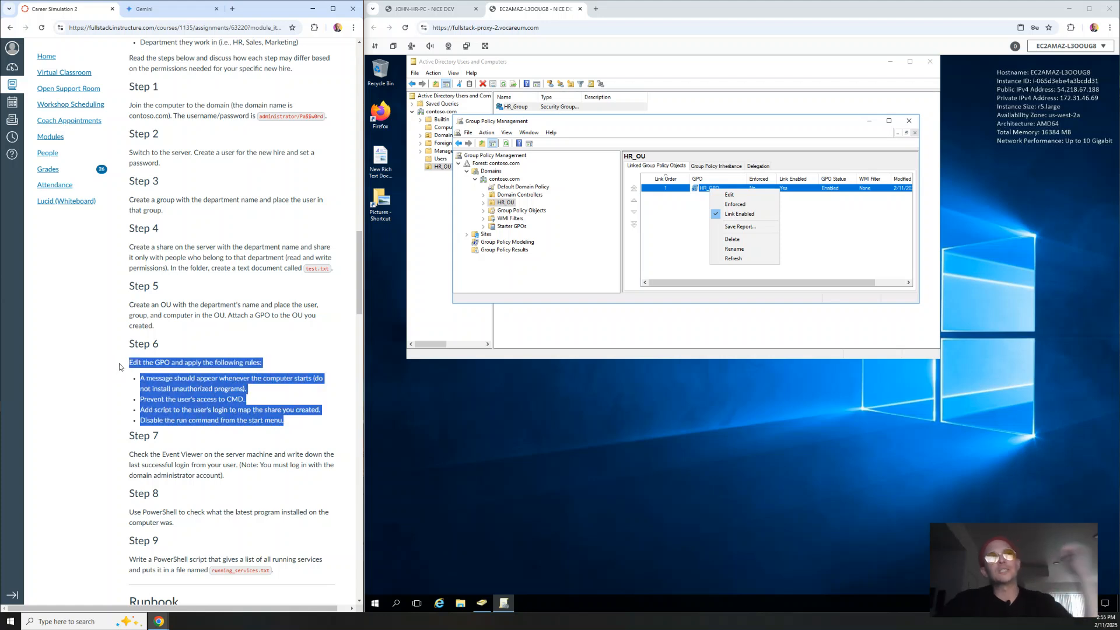